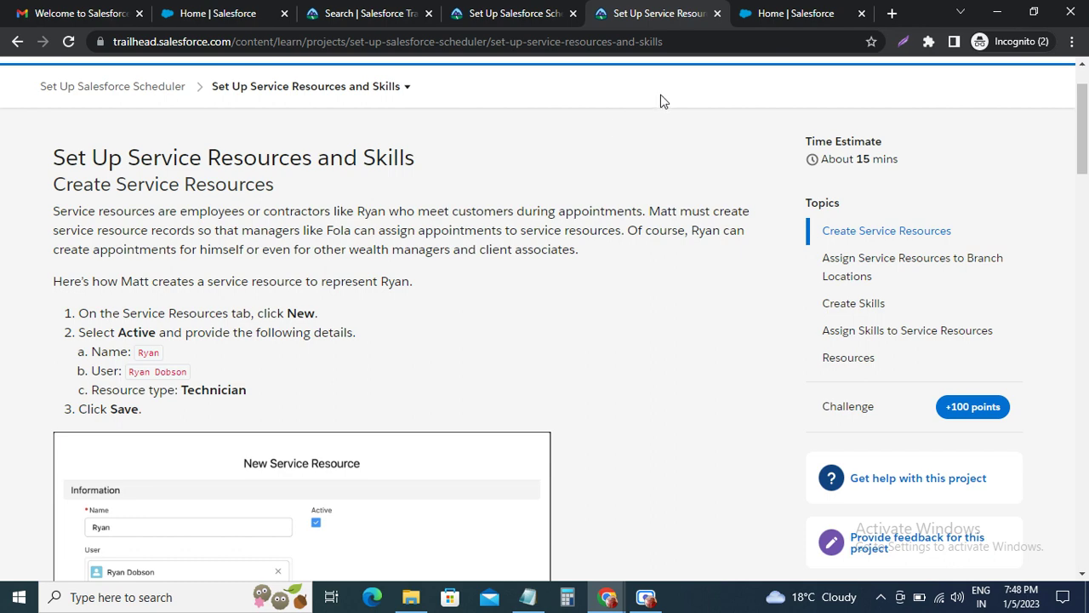
# Step: Switch to the Salesforce org, open the Salesforce Scheduler Setup app and start a new service resource
pyautogui.click(783, 14)
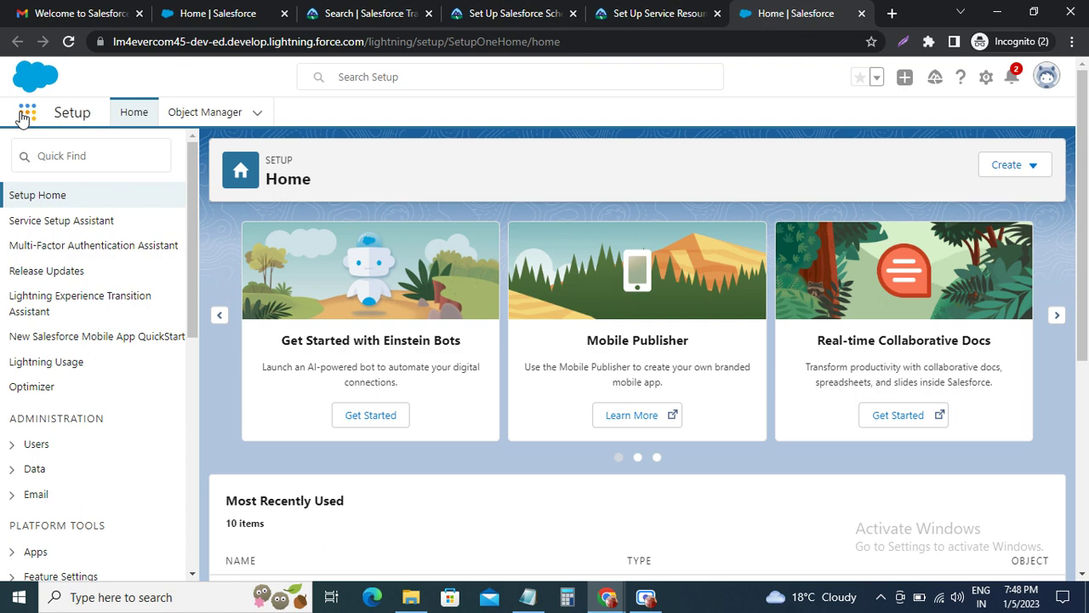
pyautogui.click(26, 116)
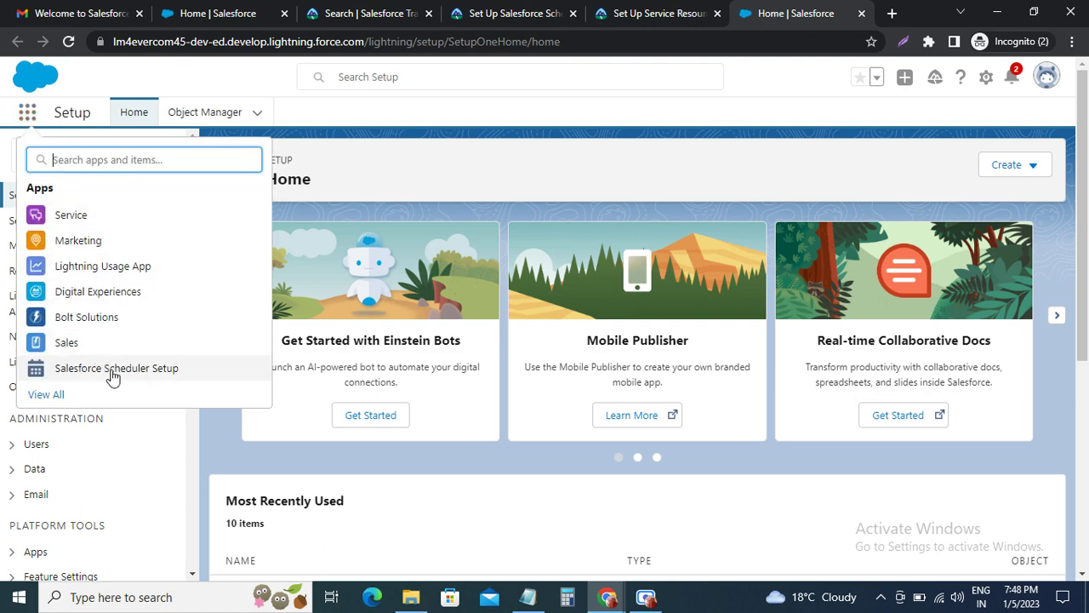
pyautogui.click(115, 371)
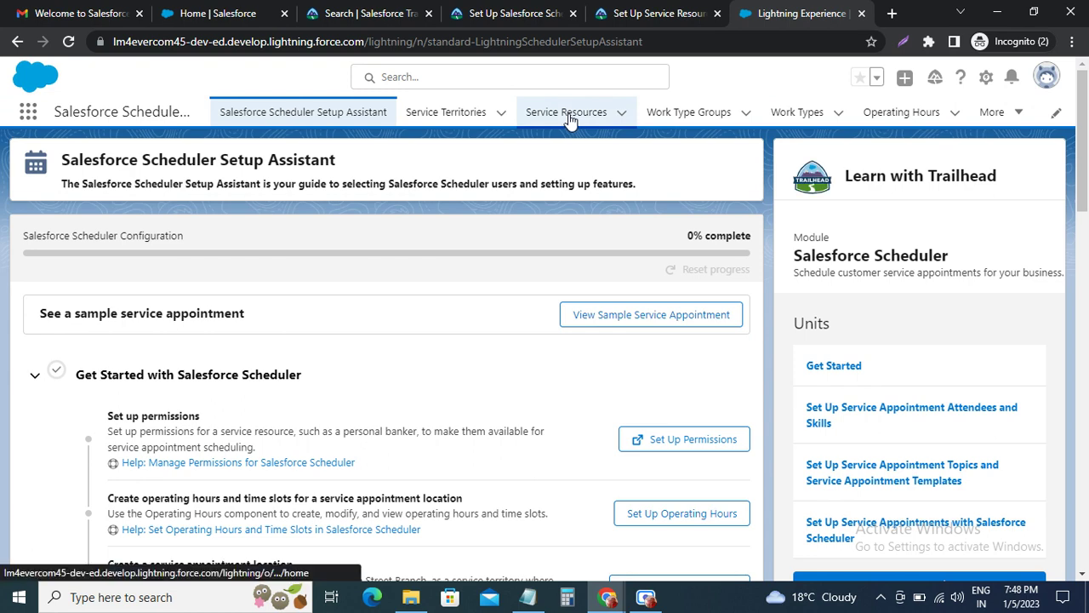
pyautogui.click(568, 116)
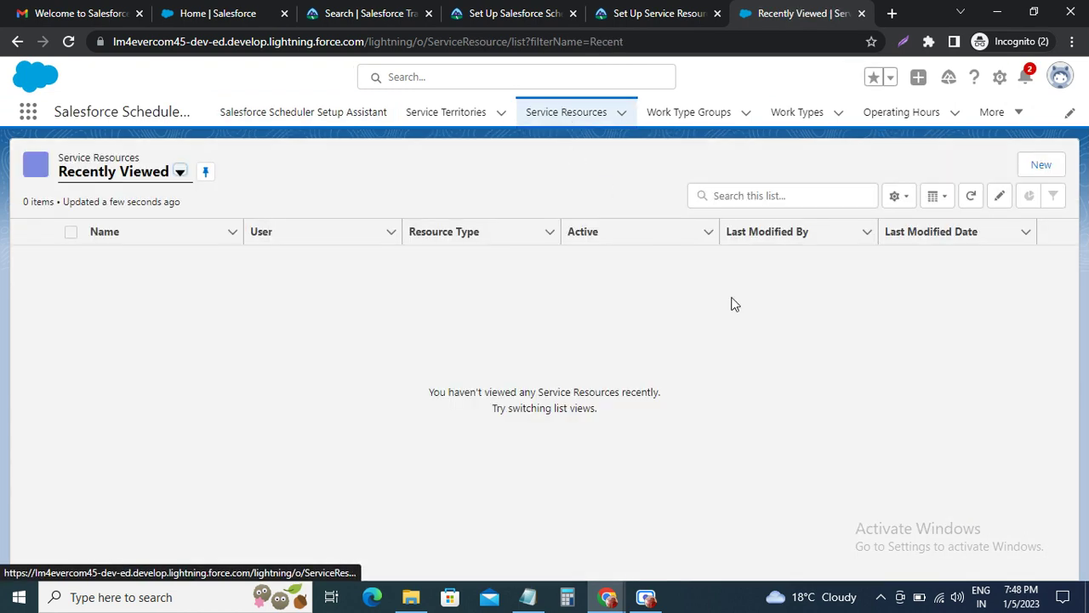
pyautogui.click(1036, 171)
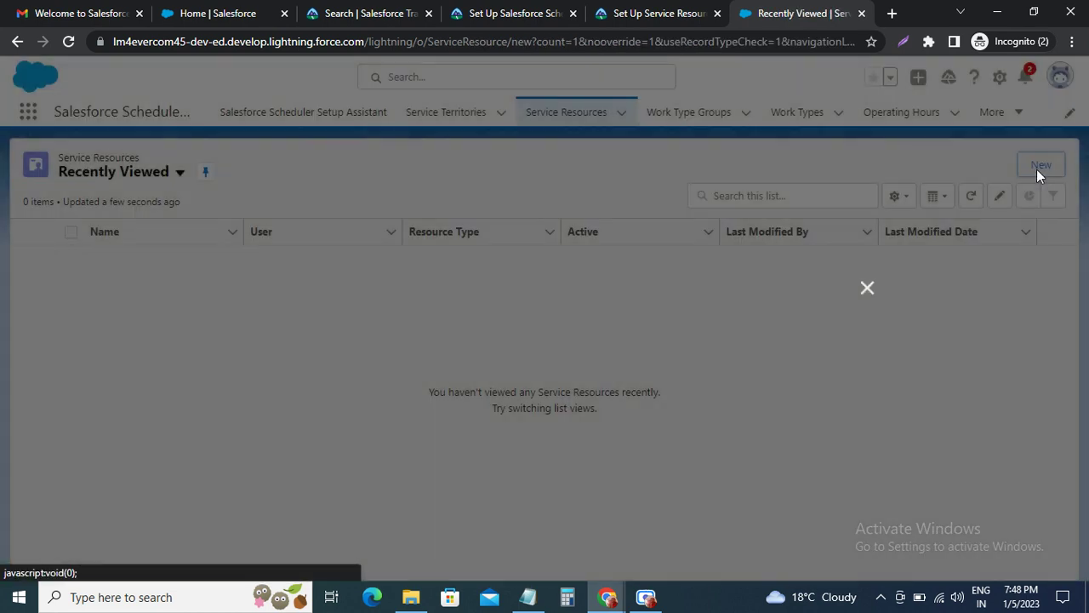
# Step: Mark the new service resource as active and name it with the first name given in the Trailhead instructions
pyautogui.click(628, 17)
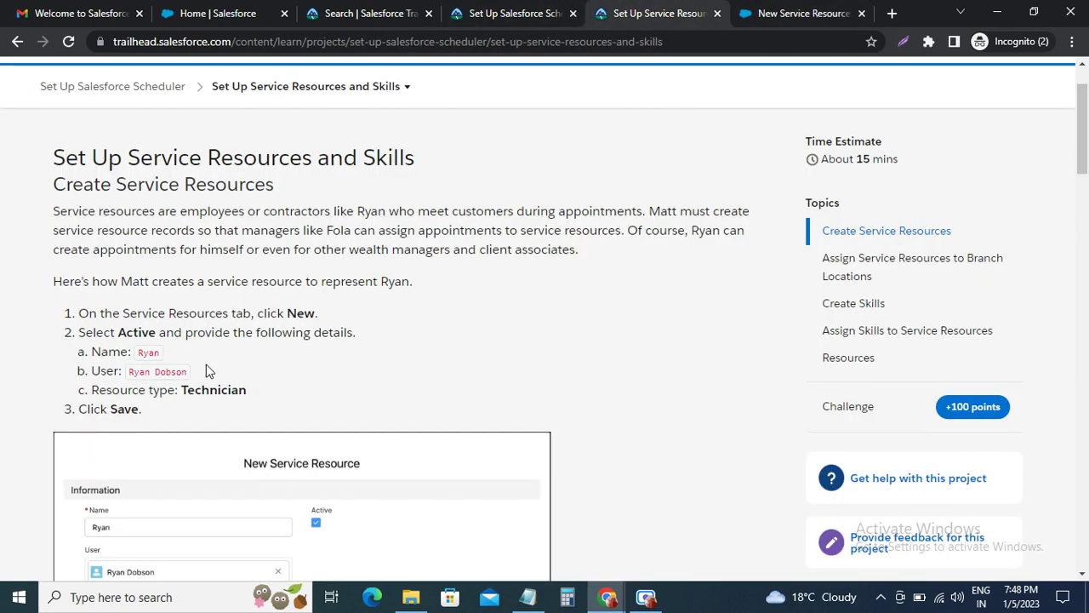
pyautogui.doubleClick(147, 353)
pyautogui.hotkey('ctrl', 'c')
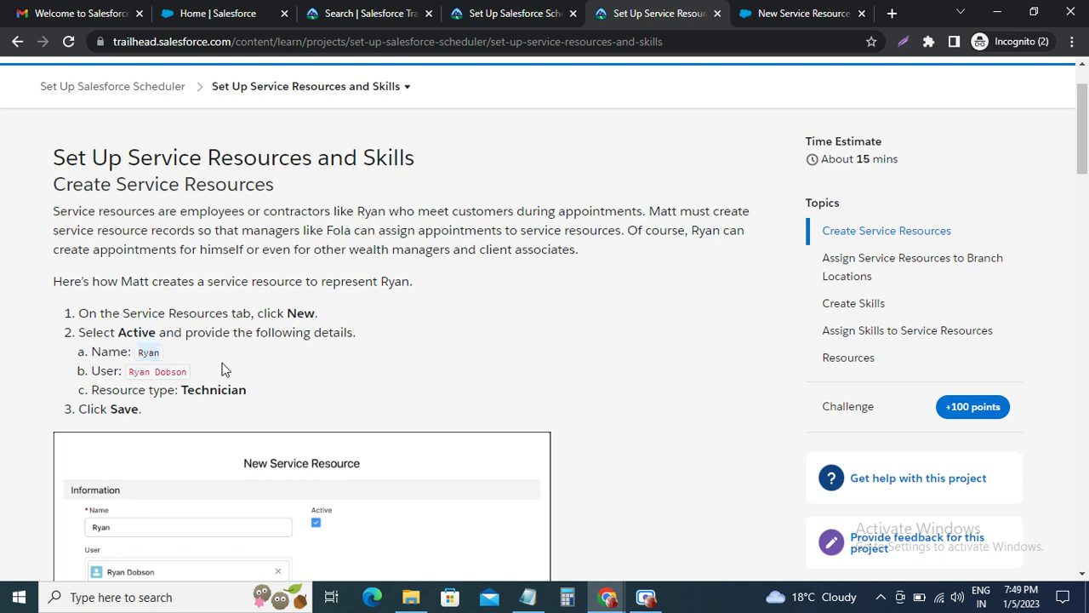
pyautogui.click(776, 14)
pyautogui.click(556, 206)
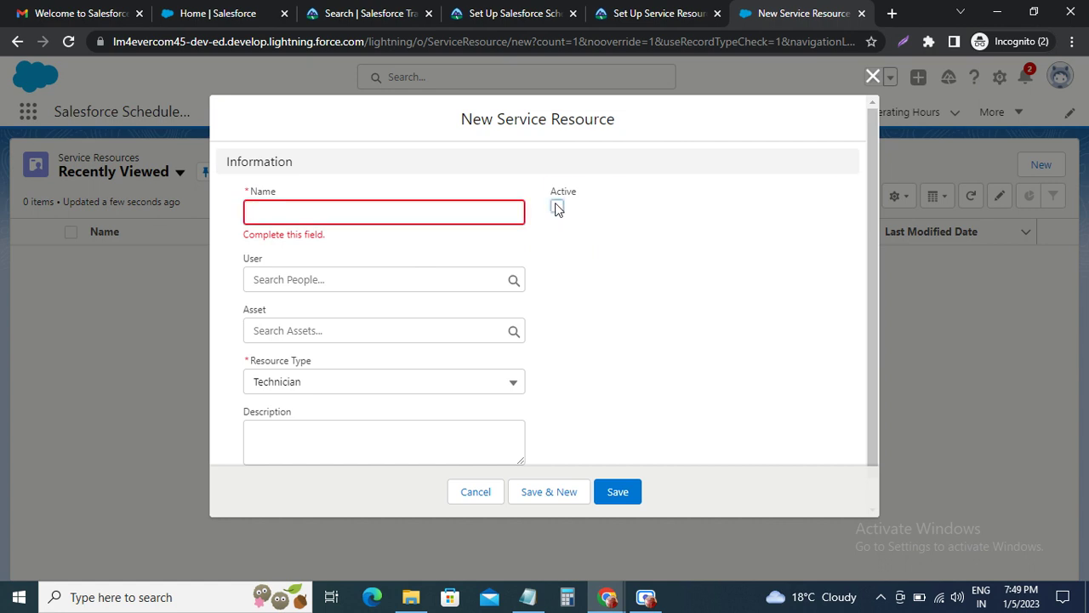
pyautogui.click(319, 213)
pyautogui.hotkey('ctrl', 'v')
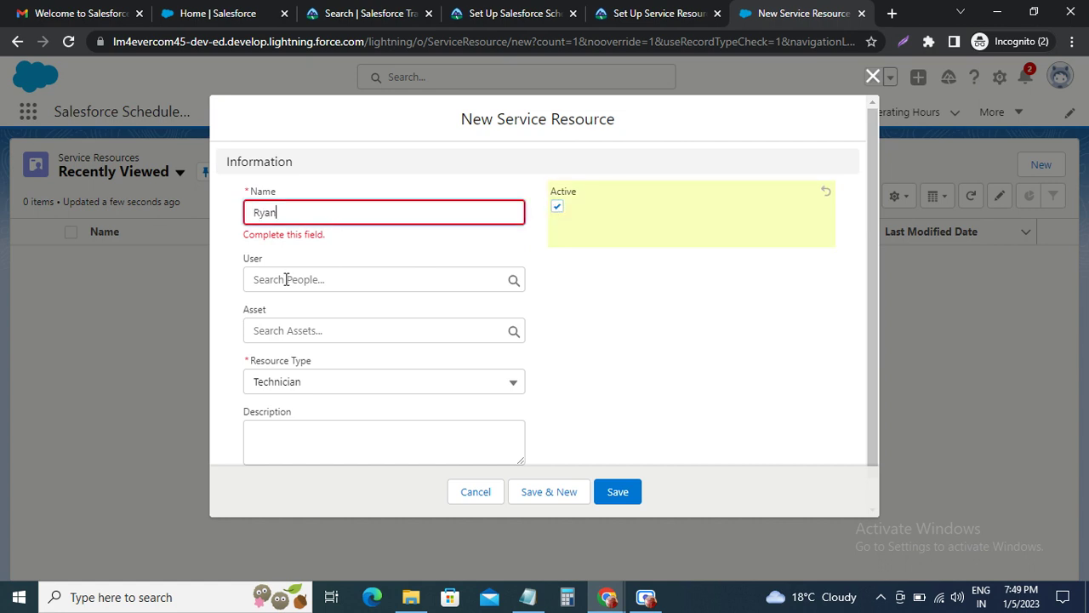
# Step: Link the service resource to the matching user by looking up the same first name
pyautogui.click(286, 279)
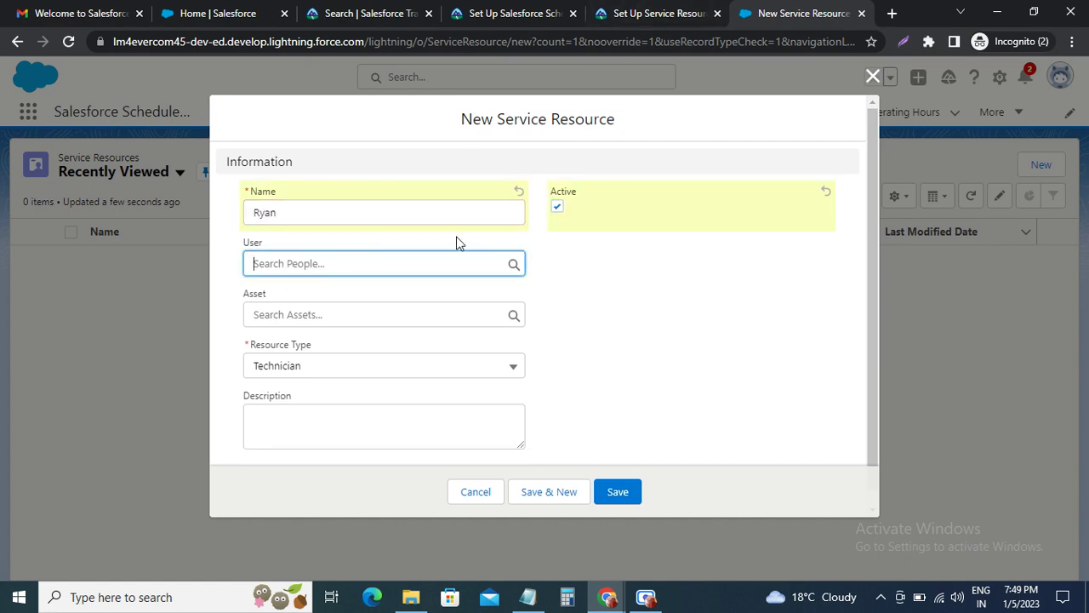
pyautogui.hotkey('ctrl', 'v')
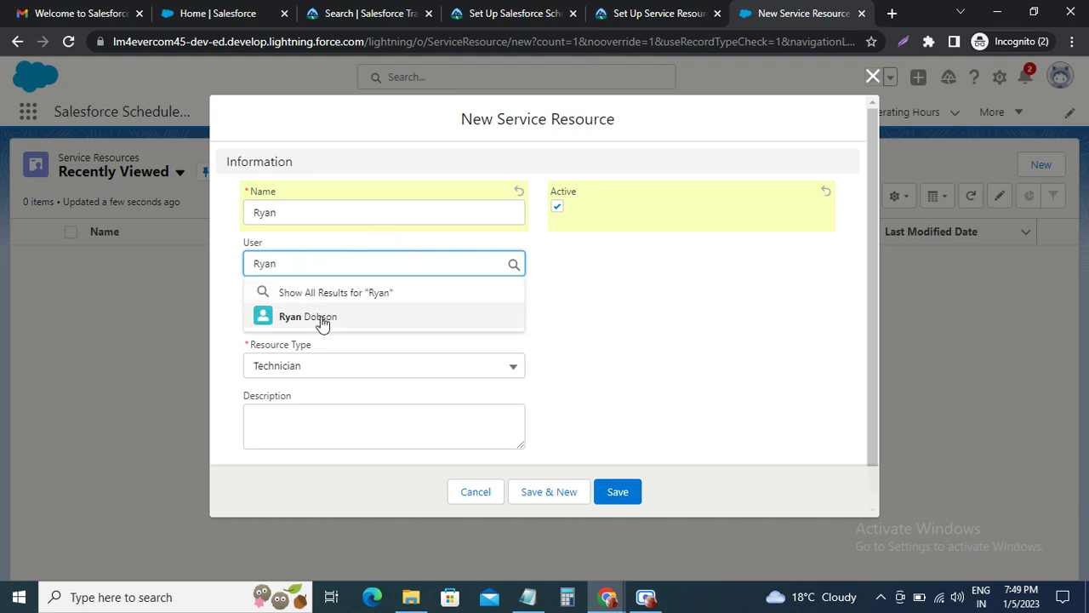
pyautogui.click(323, 324)
# Step: Check the required resource type in the Trailhead instructions, keep it as Technician and save the service resource
pyautogui.click(632, 13)
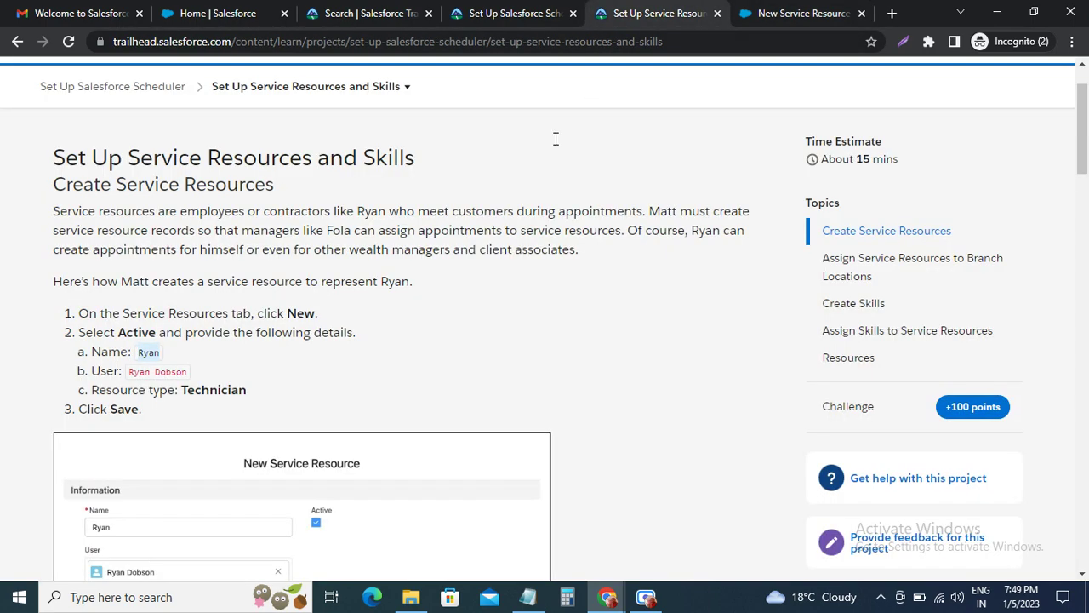
pyautogui.doubleClick(214, 390)
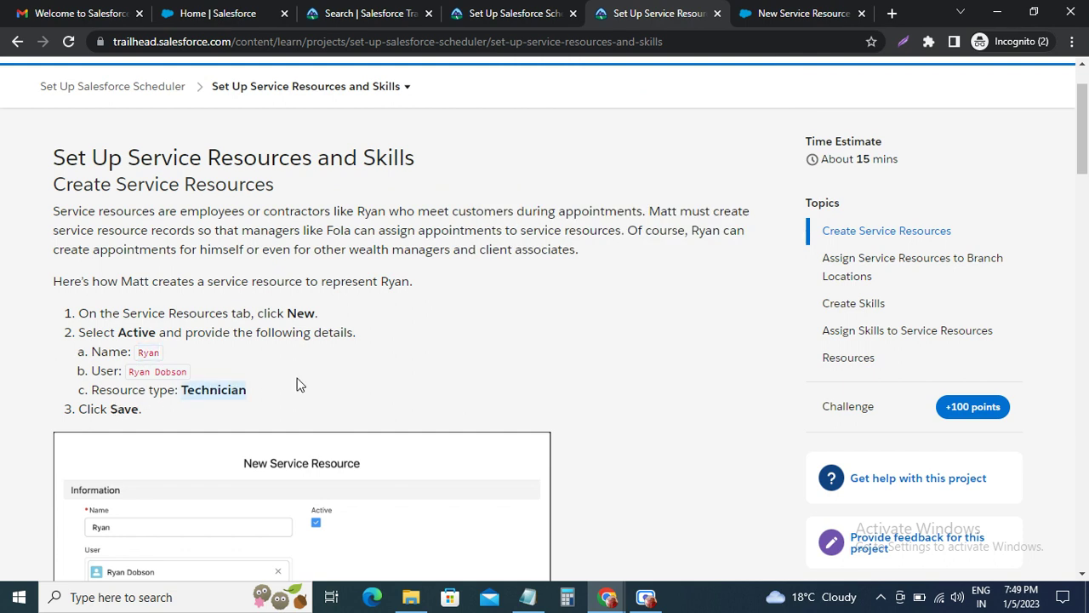
pyautogui.click(756, 10)
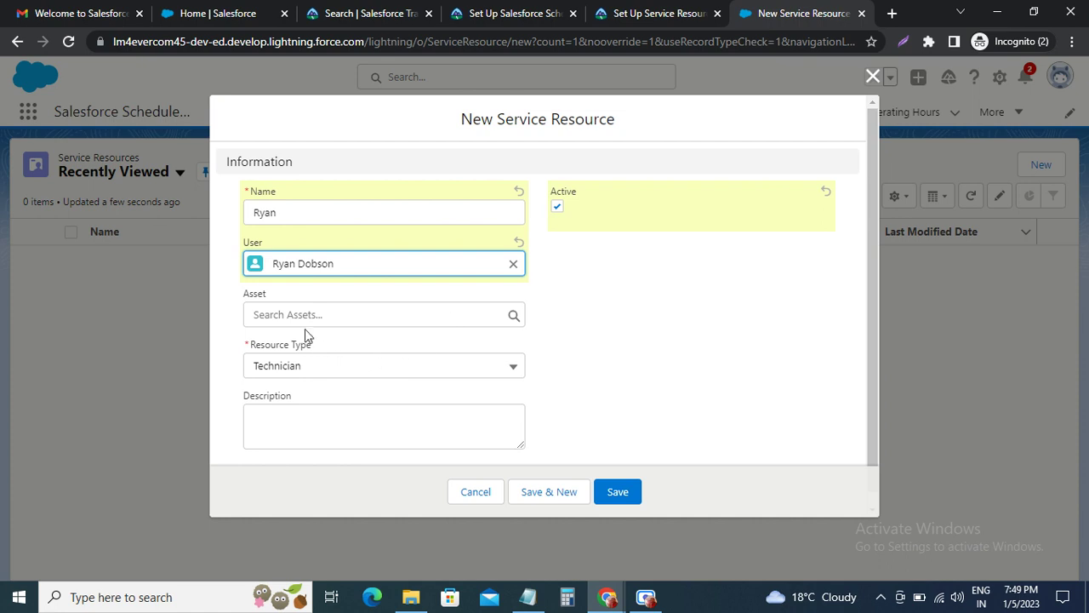
pyautogui.click(312, 370)
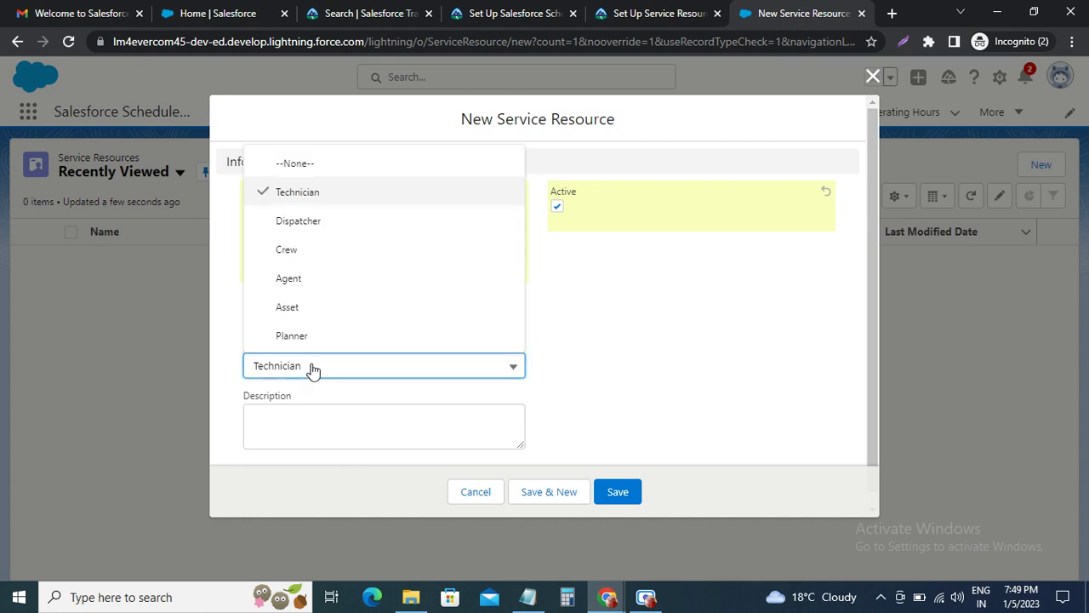
pyautogui.click(317, 373)
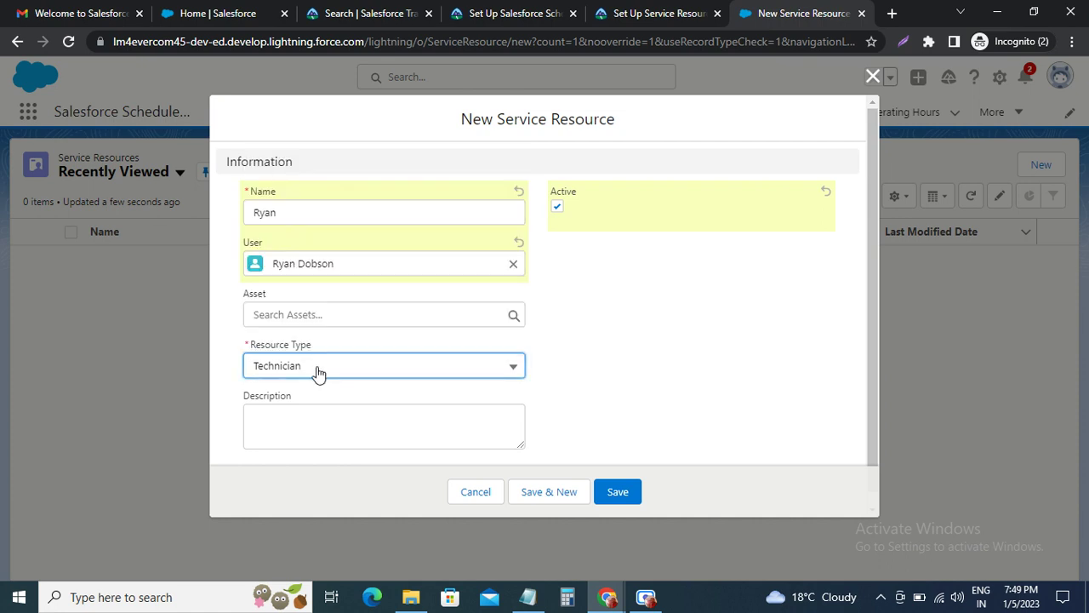
pyautogui.click(613, 491)
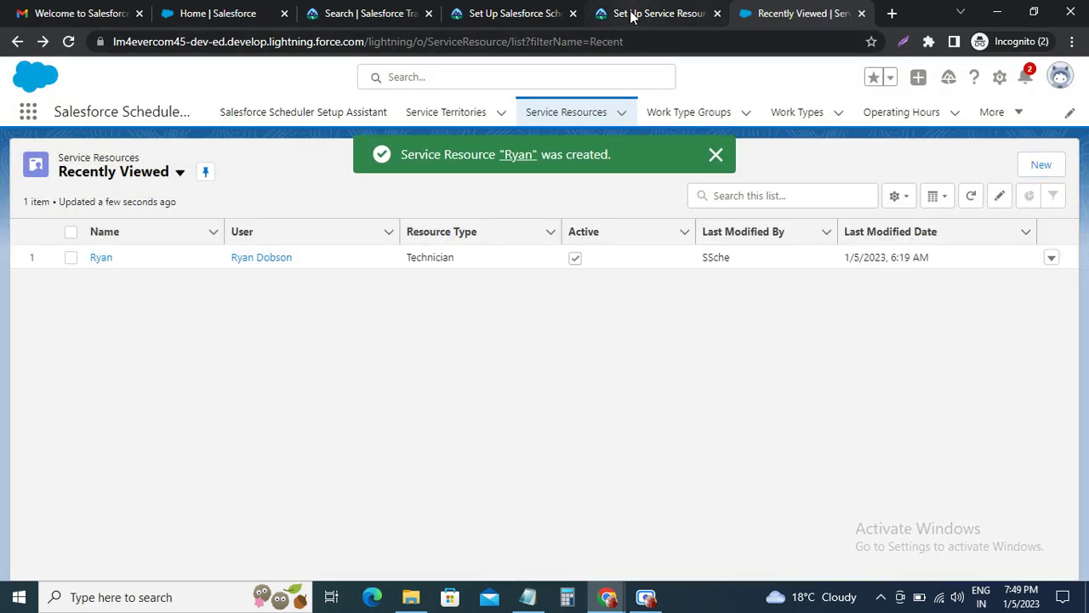
# Step: Review the Trailhead section Assign Service Resources to Branch Locations and return to the Service Resources list in Salesforce
pyautogui.click(634, 12)
pyautogui.scroll(-3, 162, 375)
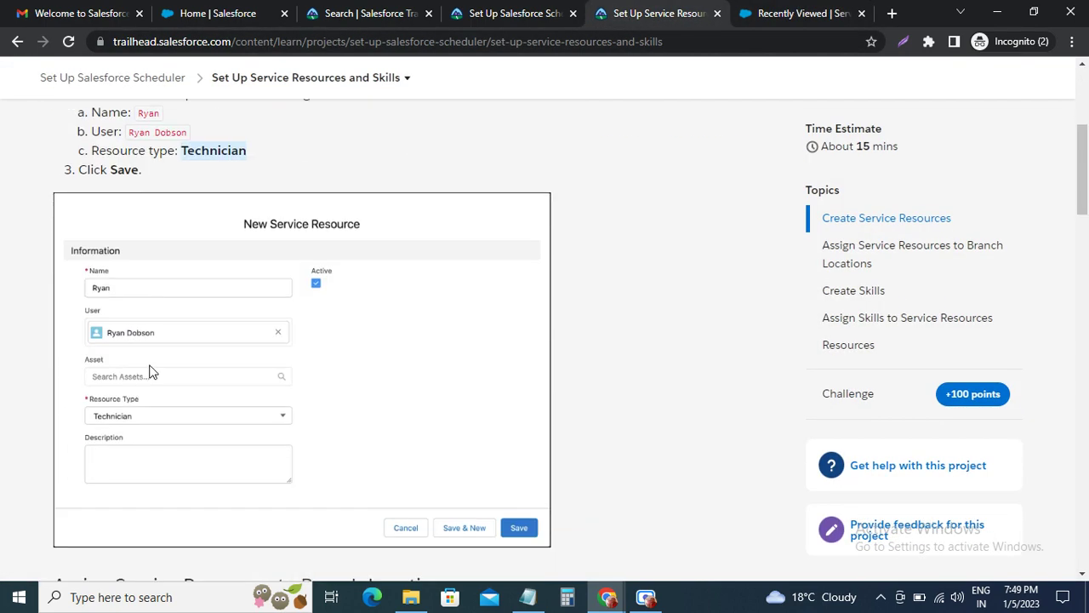
pyautogui.scroll(-5, 165, 378)
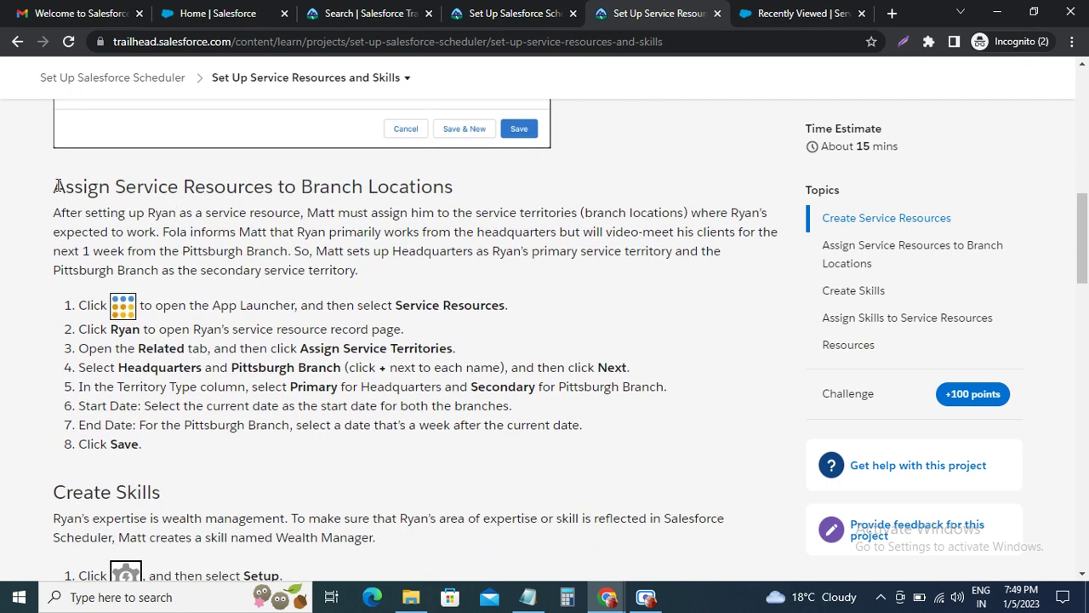
pyautogui.moveTo(56, 187); pyautogui.dragTo(463, 189)
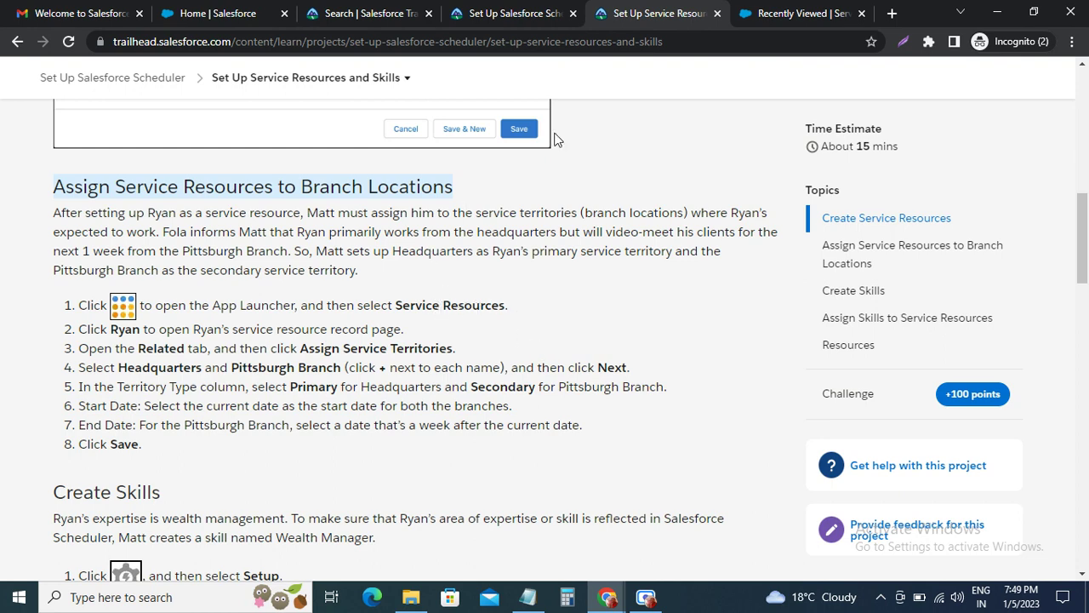
pyautogui.click(774, 12)
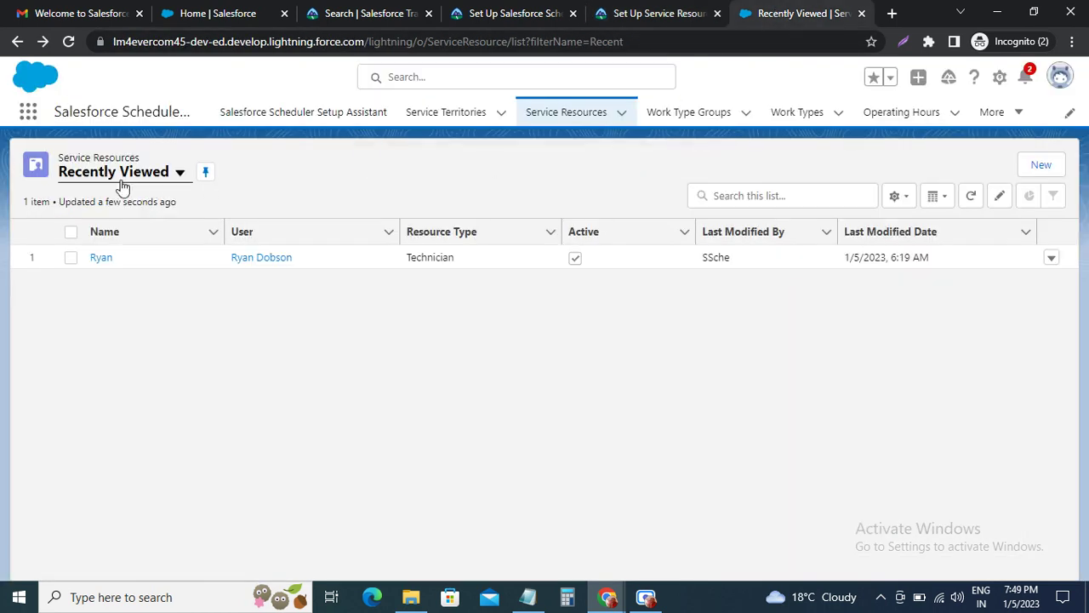
pyautogui.click(28, 113)
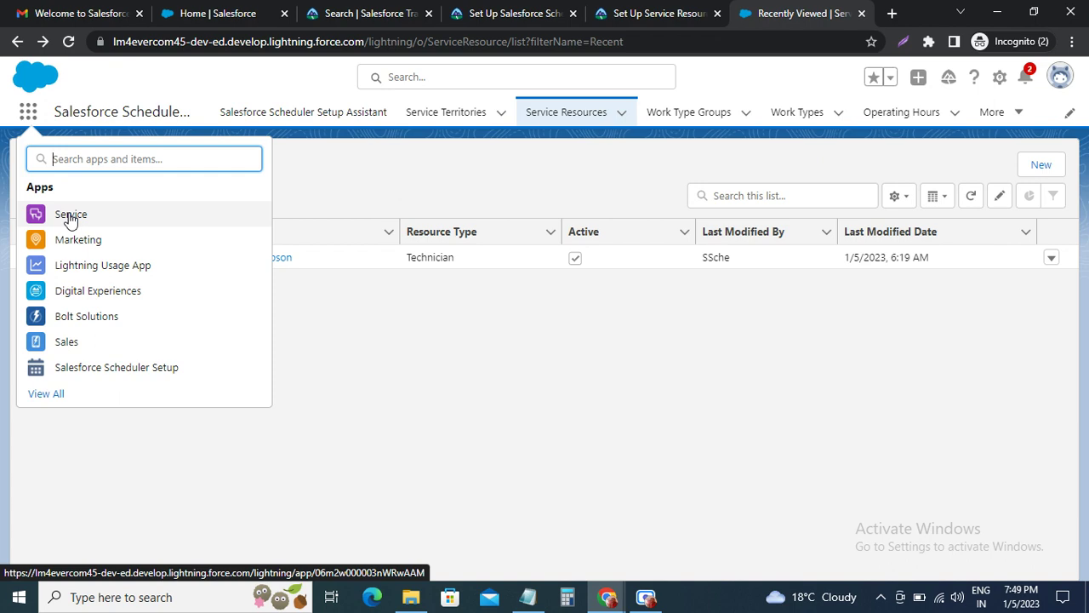
pyautogui.click(651, 13)
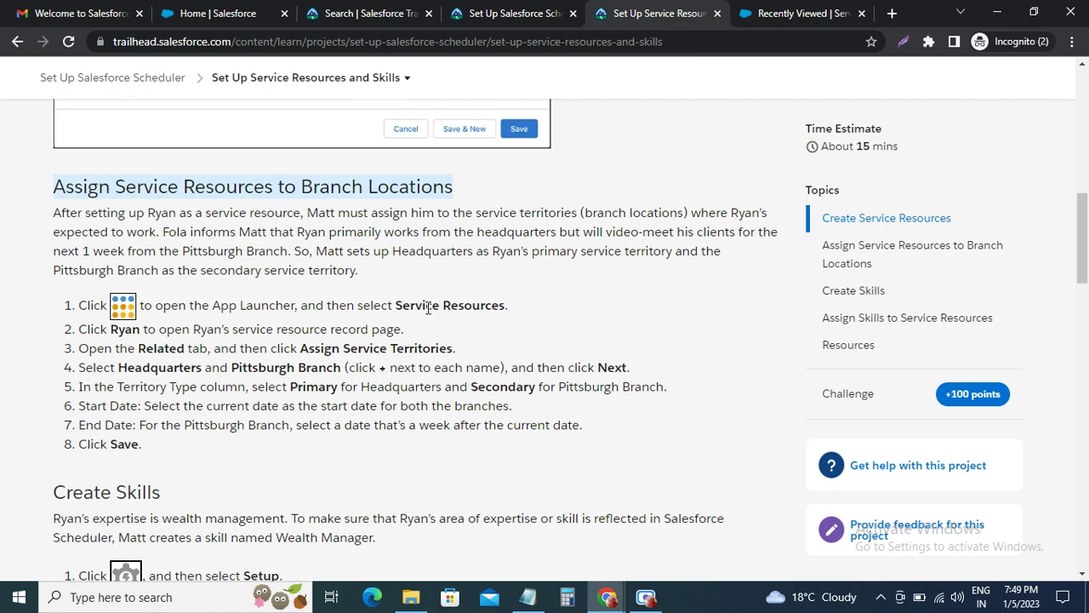
pyautogui.click(774, 12)
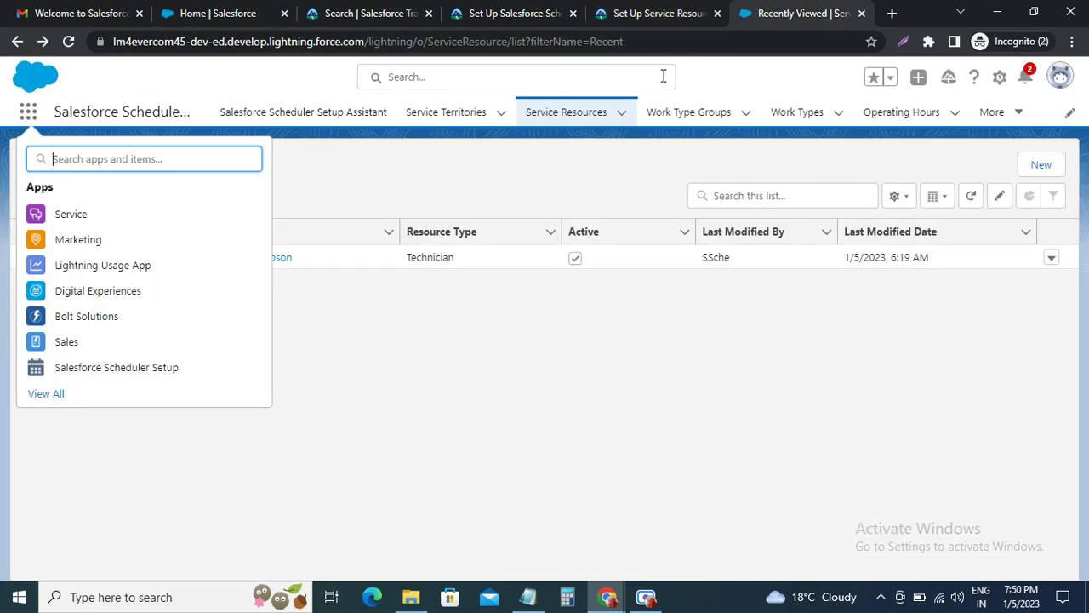
pyautogui.click(566, 112)
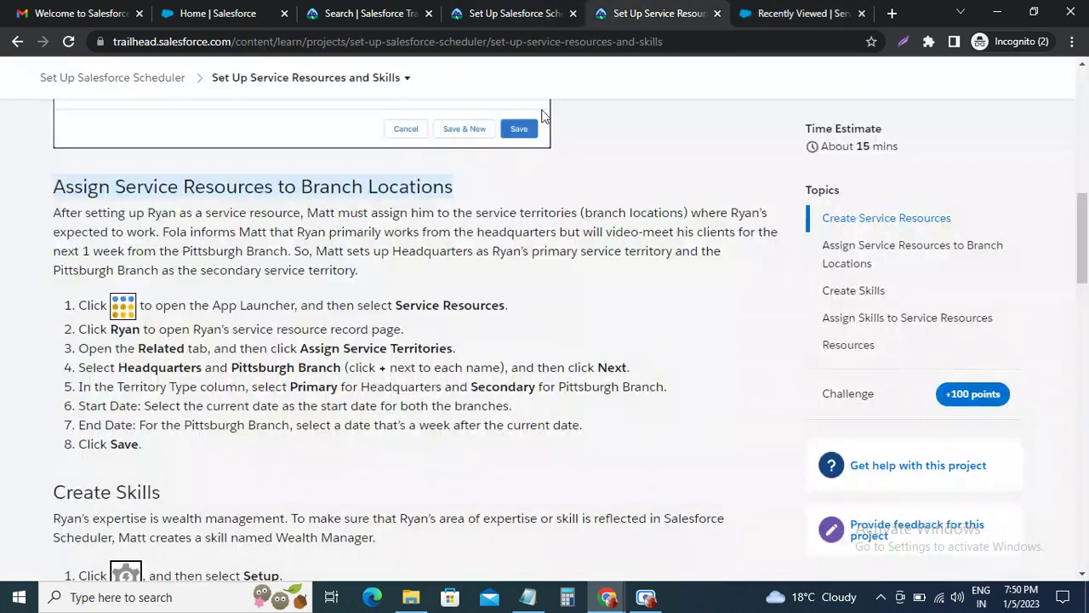
pyautogui.click(616, 14)
pyautogui.click(792, 13)
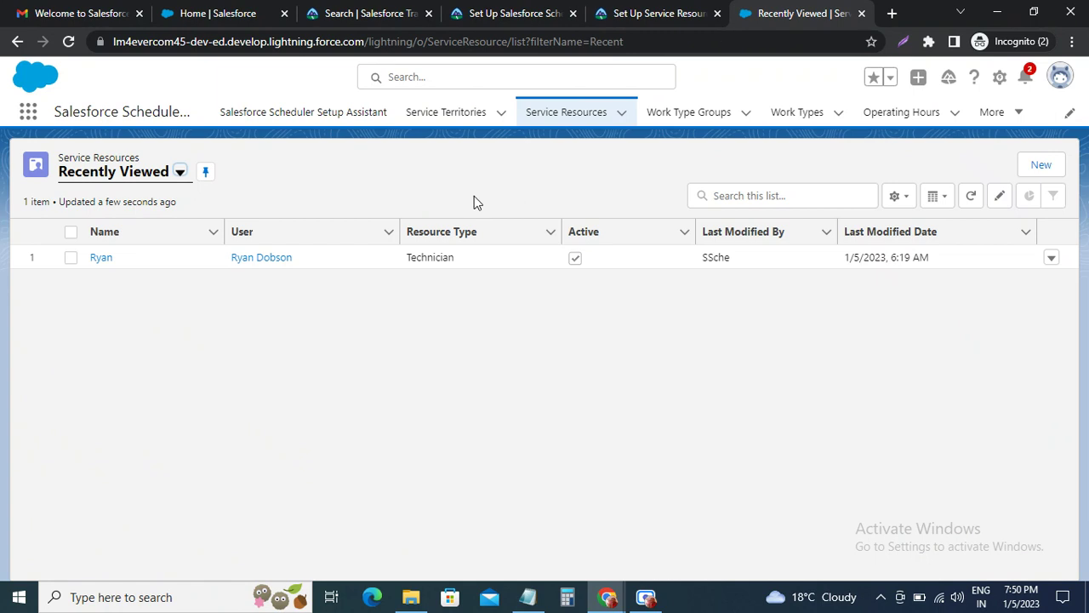
# Step: Open the new service resource's related records and start assigning service territories to it
pyautogui.click(99, 262)
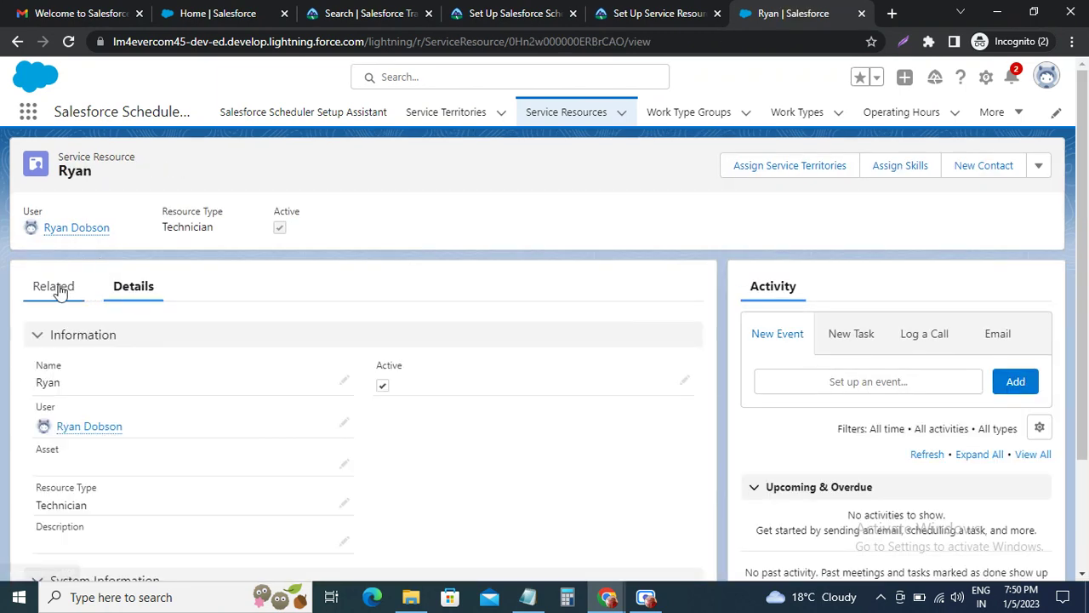
pyautogui.click(52, 288)
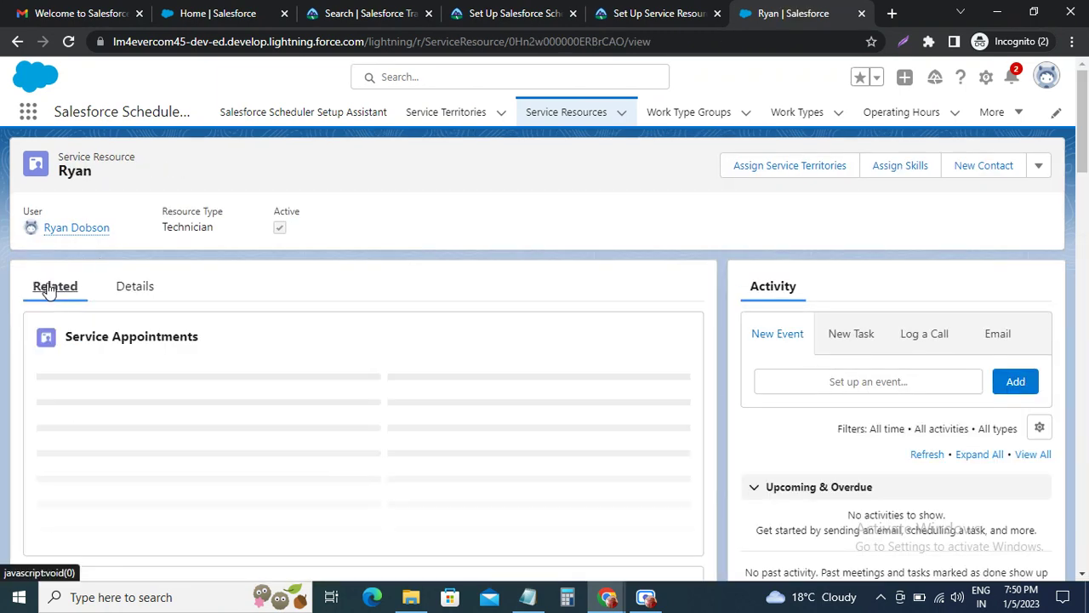
pyautogui.click(625, 12)
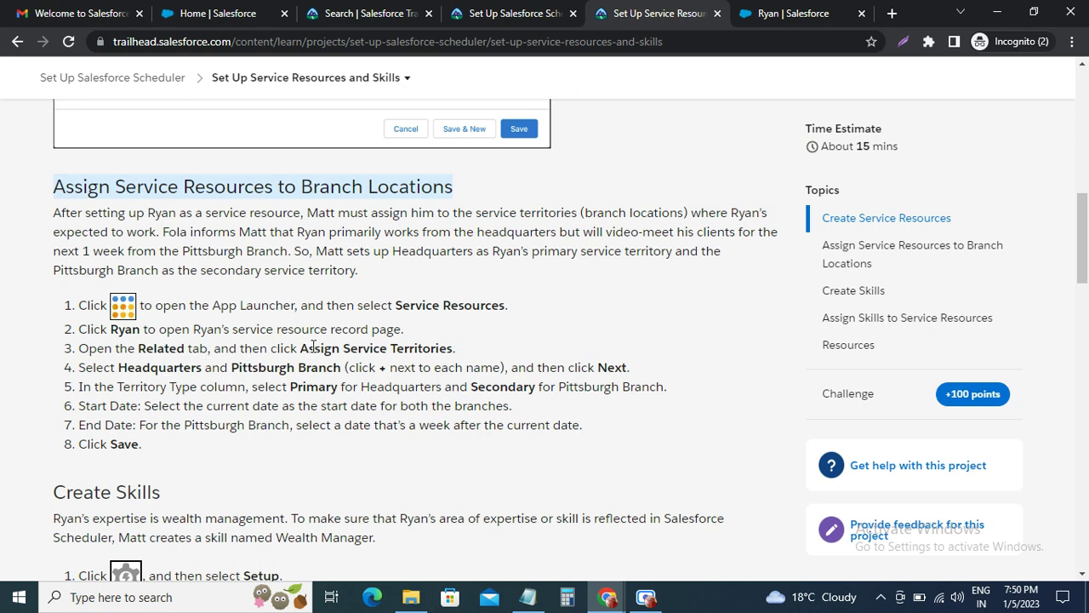
pyautogui.click(746, 21)
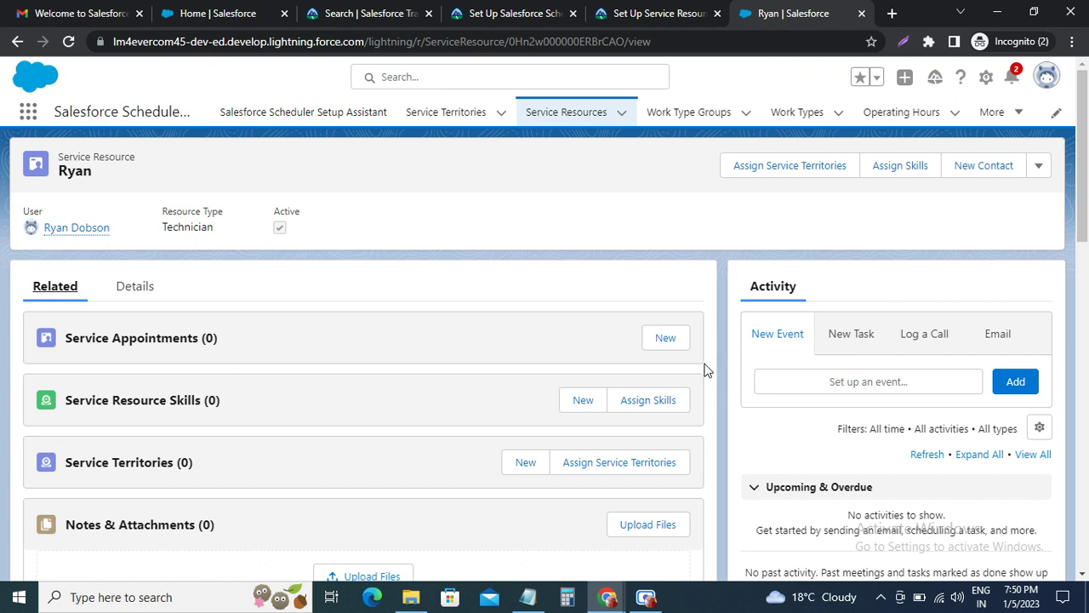
pyautogui.click(795, 170)
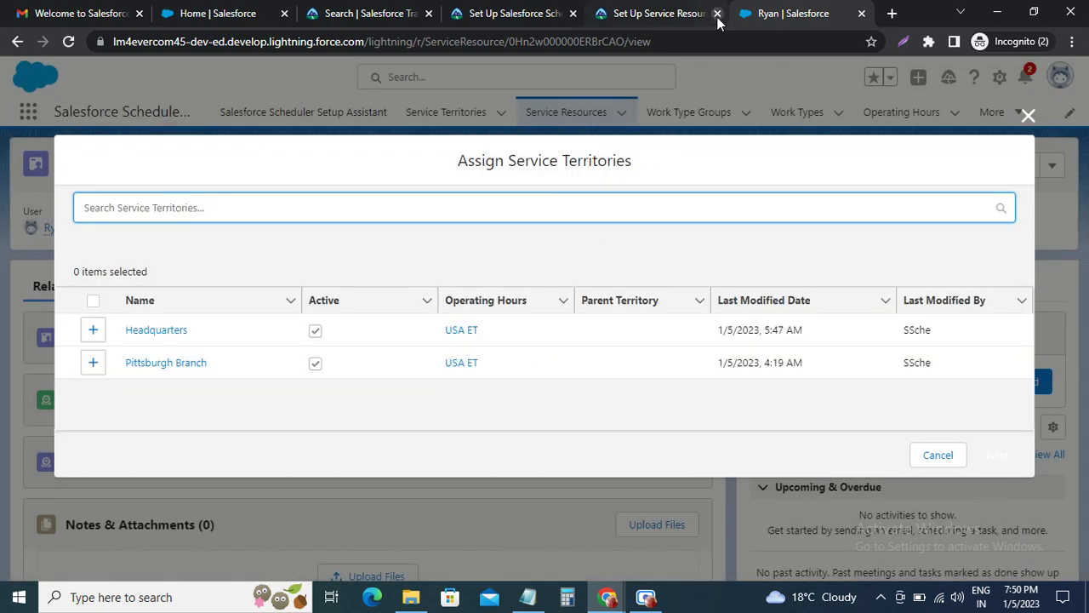
# Step: Select Headquarters and Pittsburgh Branch as the service territories, following the Trailhead instructions
pyautogui.click(646, 13)
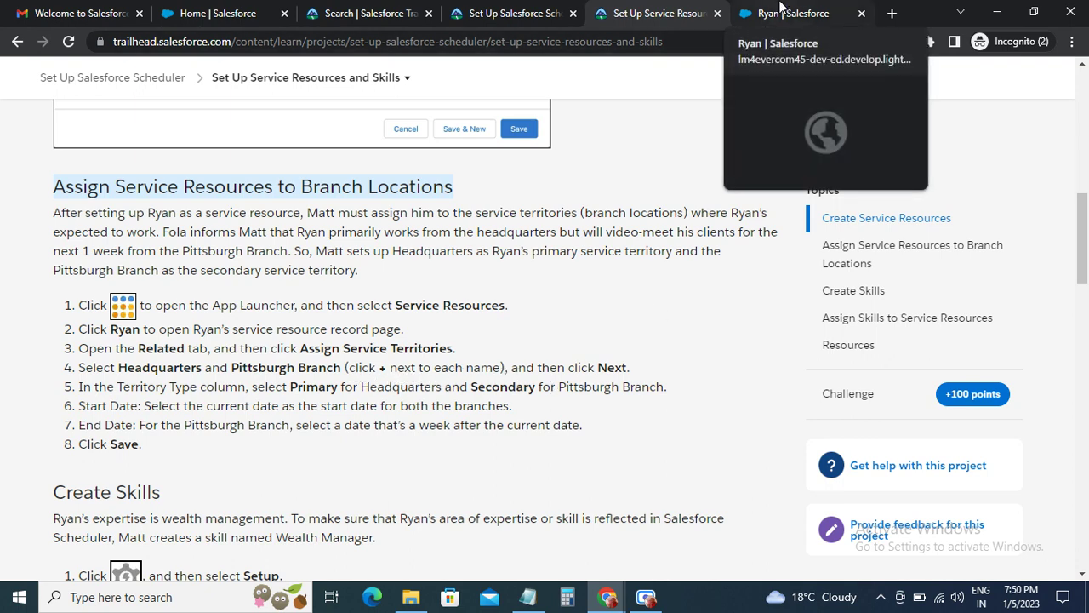
pyautogui.click(783, 9)
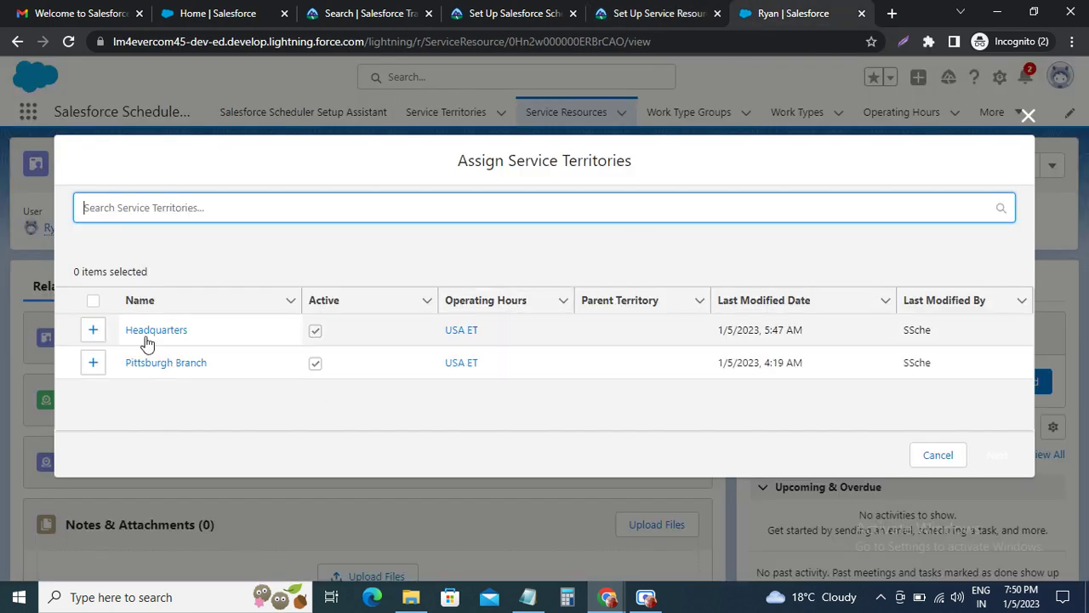
pyautogui.click(95, 331)
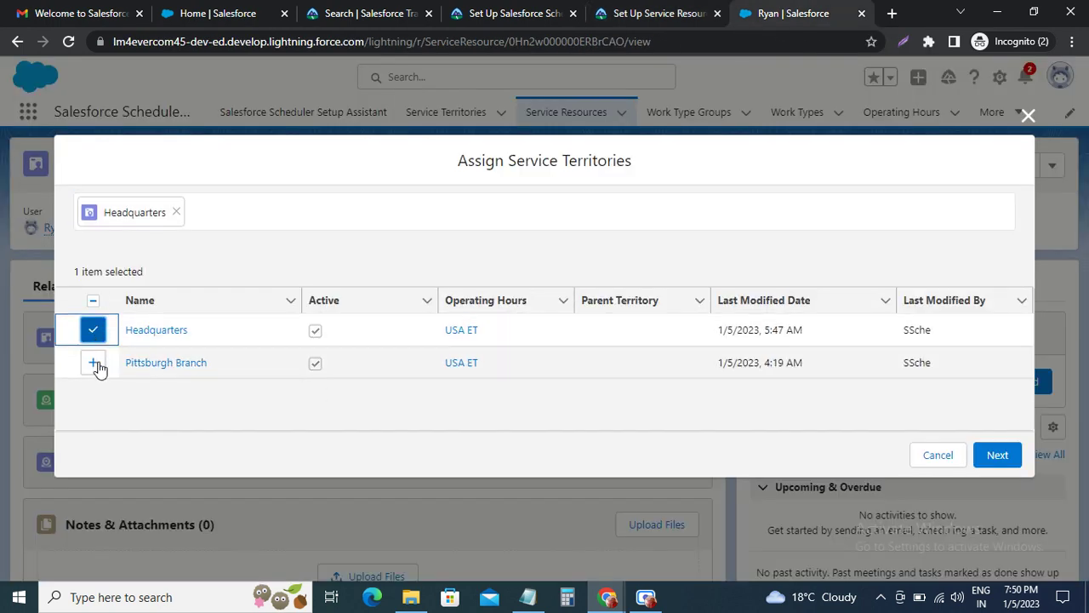
pyautogui.click(95, 363)
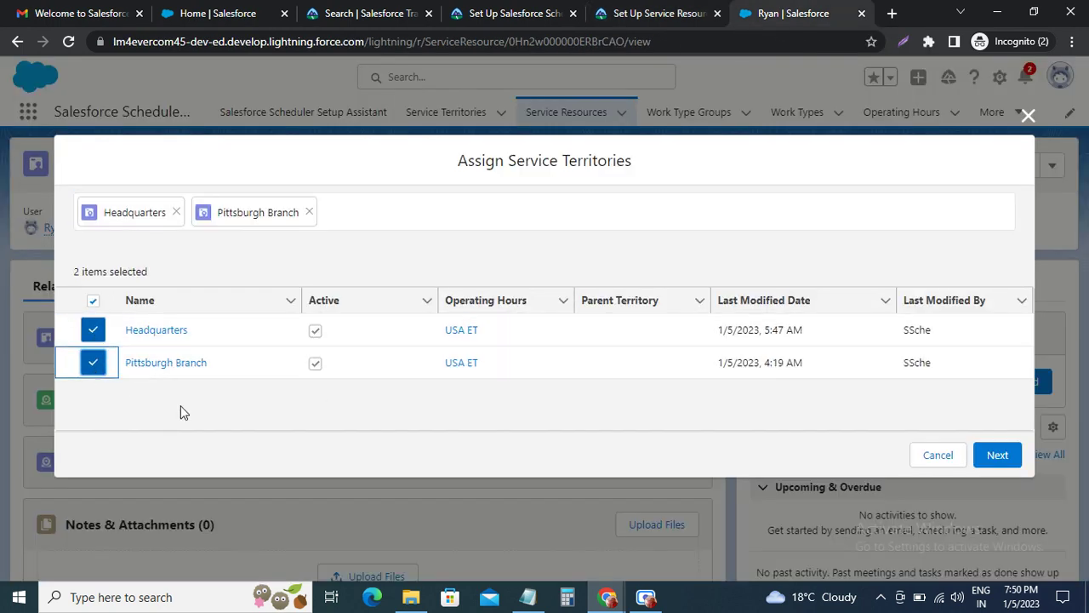
# Step: Proceed to the territory member details, keep Headquarters as Primary and set the Pittsburgh Branch territory type to Secondary, following the Trailhead instructions
pyautogui.click(1002, 457)
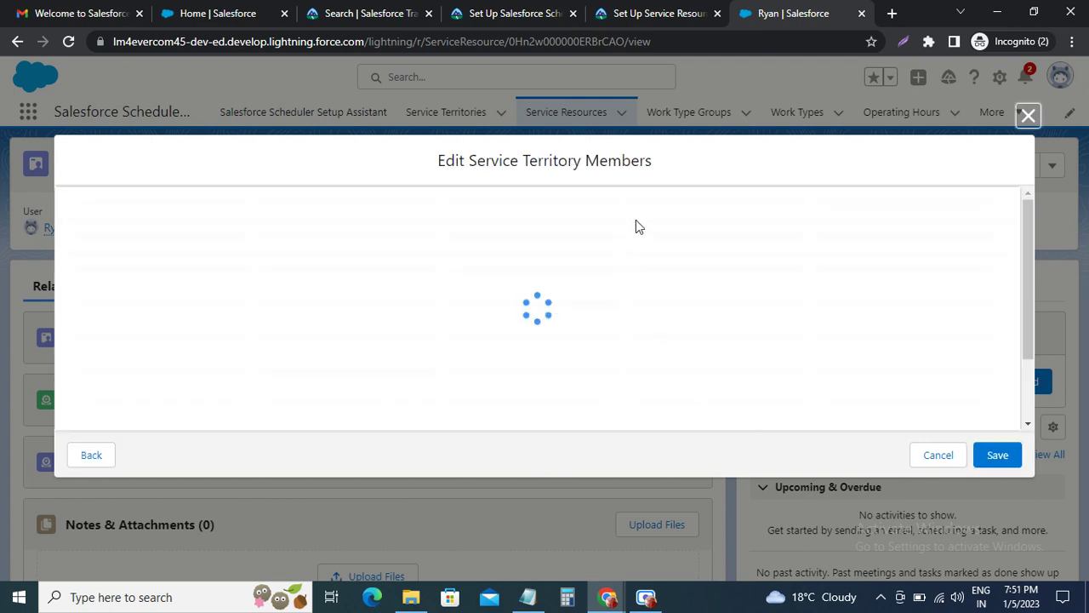
pyautogui.click(656, 14)
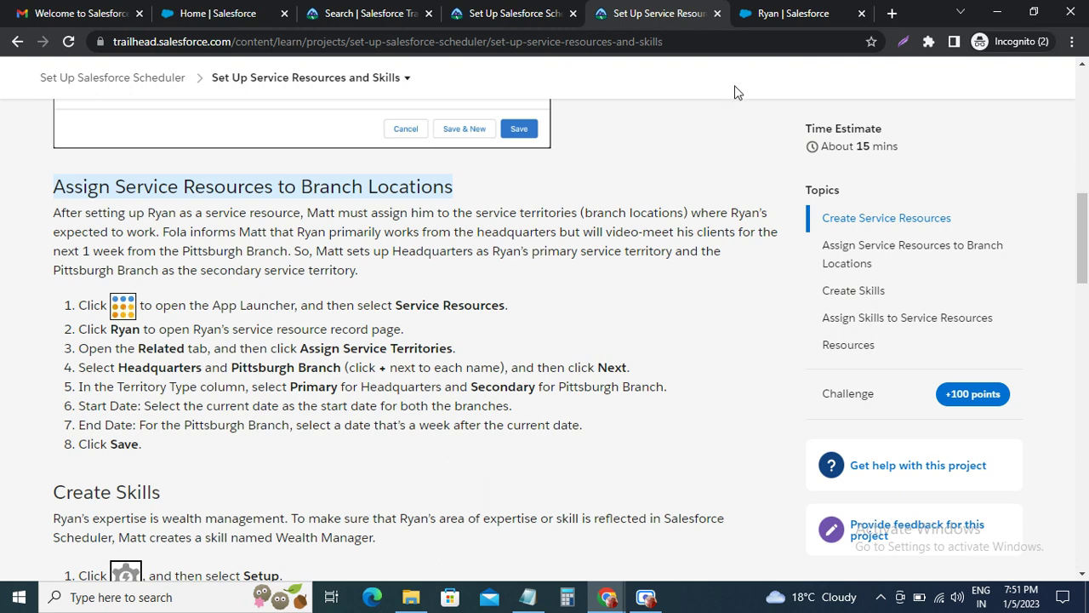
pyautogui.click(760, 20)
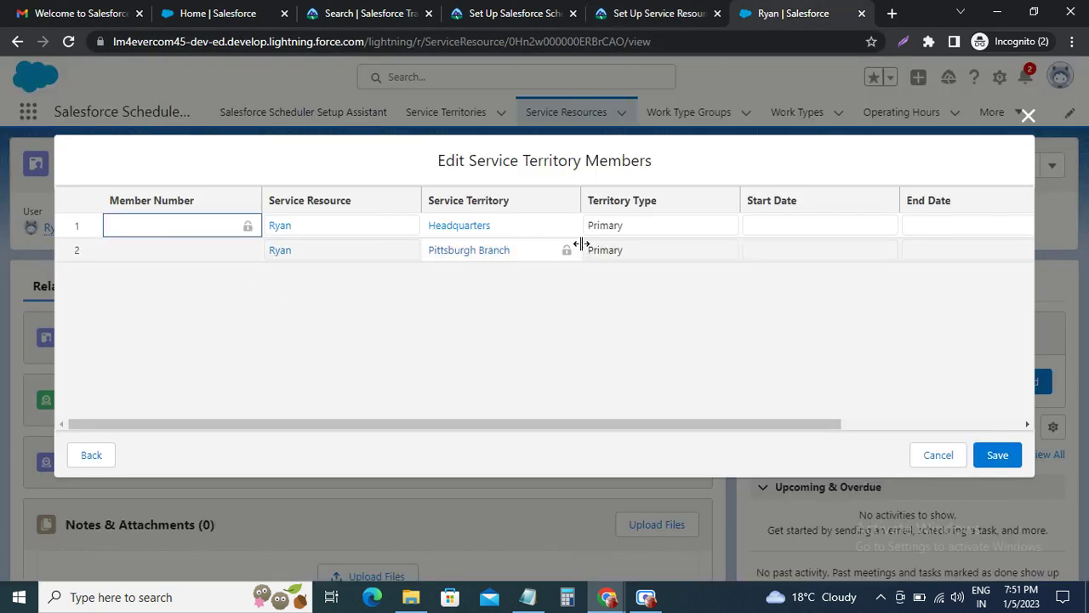
pyautogui.click(639, 232)
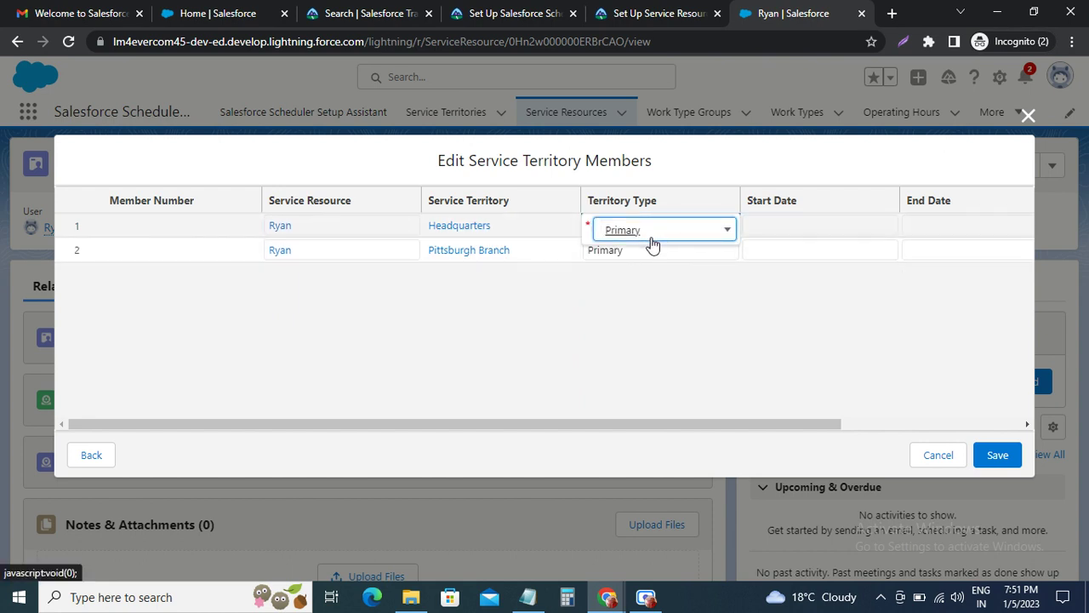
pyautogui.click(648, 249)
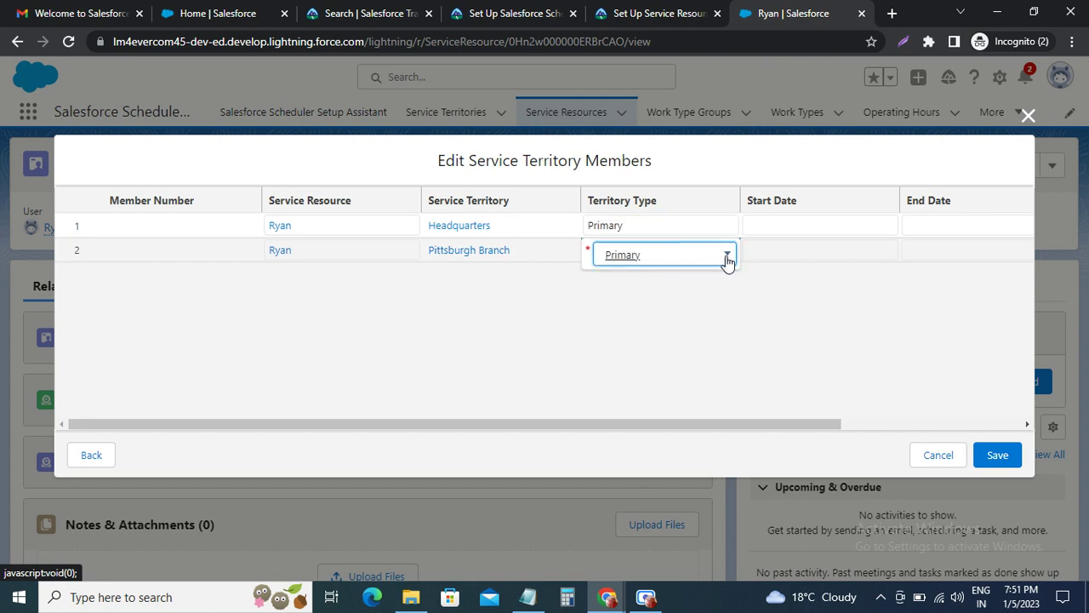
pyautogui.click(726, 257)
pyautogui.click(651, 343)
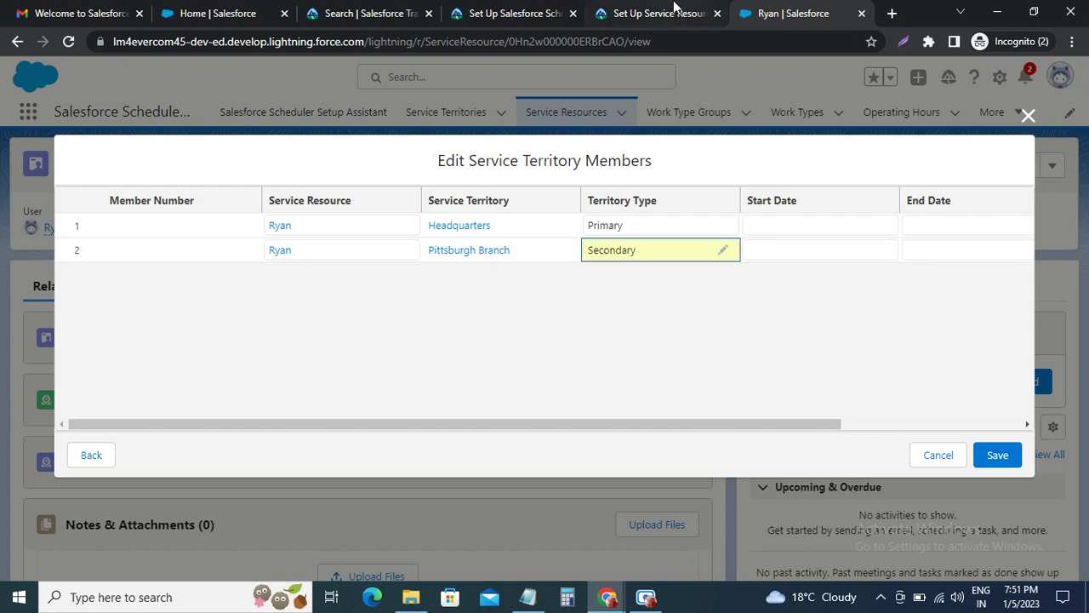
# Step: Check the start date instruction in Trailhead and set both territory members' start date to 1/5/2023, 12:00 PM
pyautogui.click(673, 12)
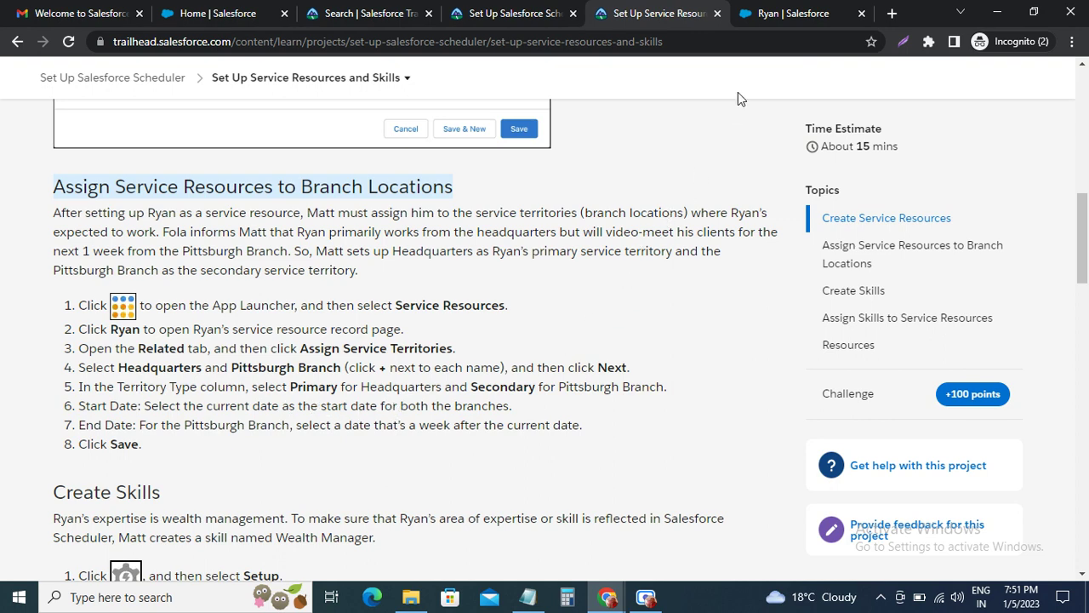
pyautogui.click(791, 12)
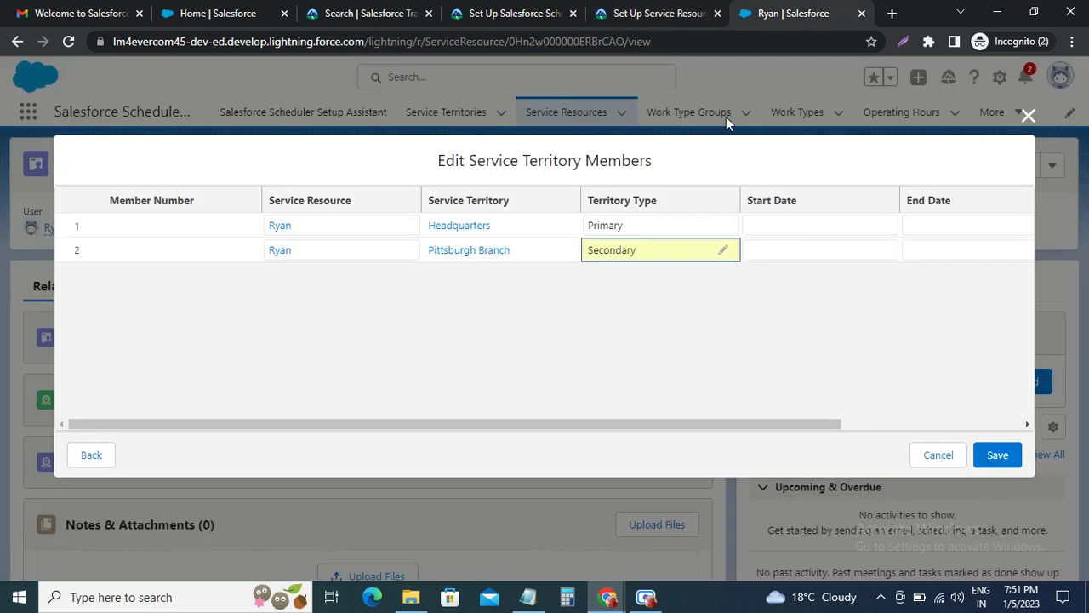
pyautogui.click(790, 226)
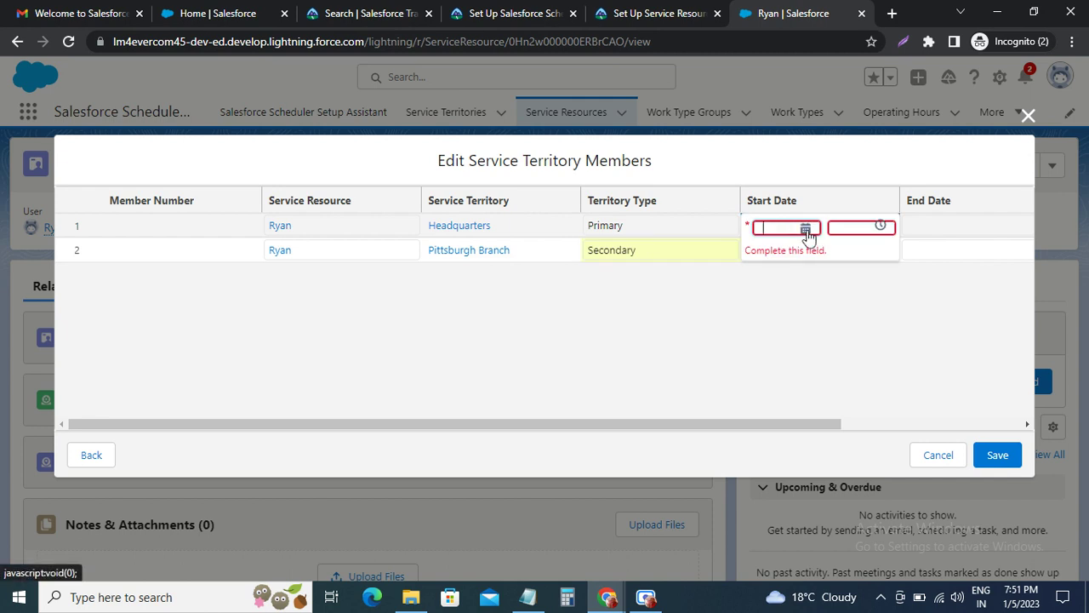
pyautogui.click(807, 232)
pyautogui.click(898, 223)
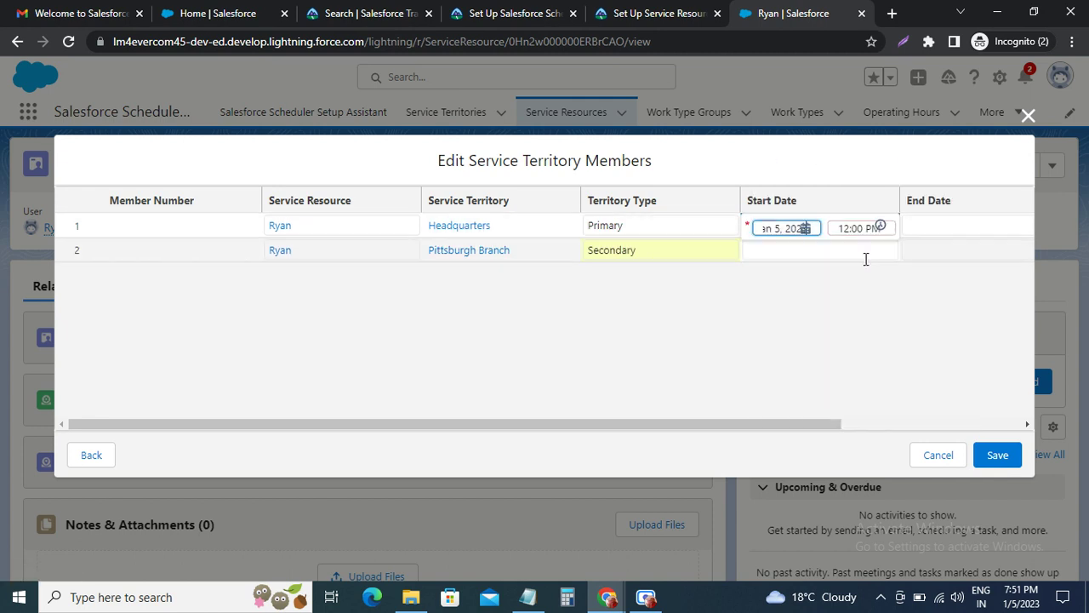
pyautogui.click(796, 244)
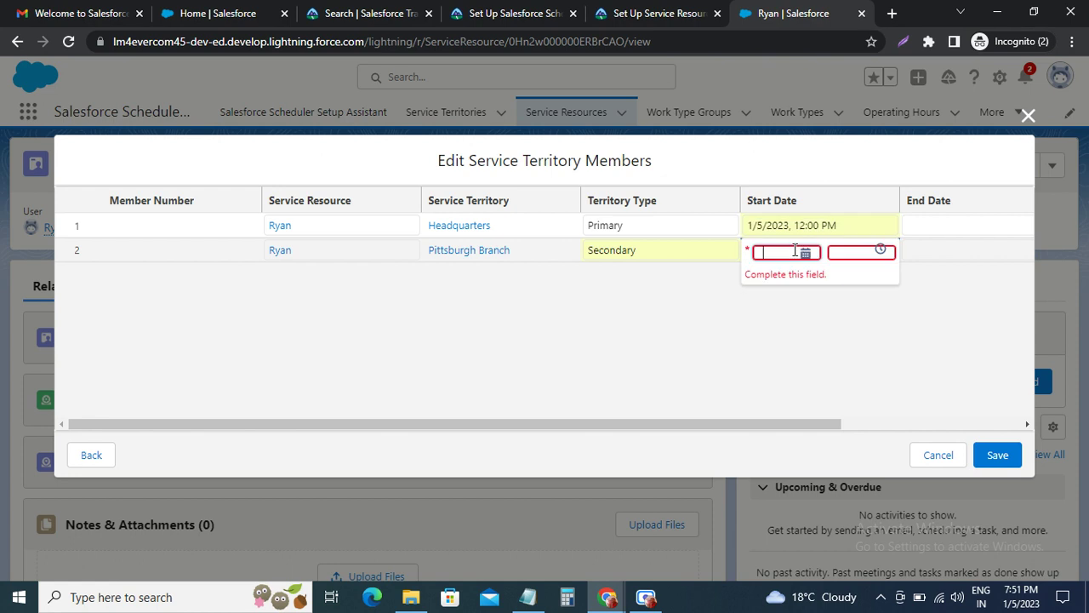
pyautogui.click(806, 255)
pyautogui.click(897, 221)
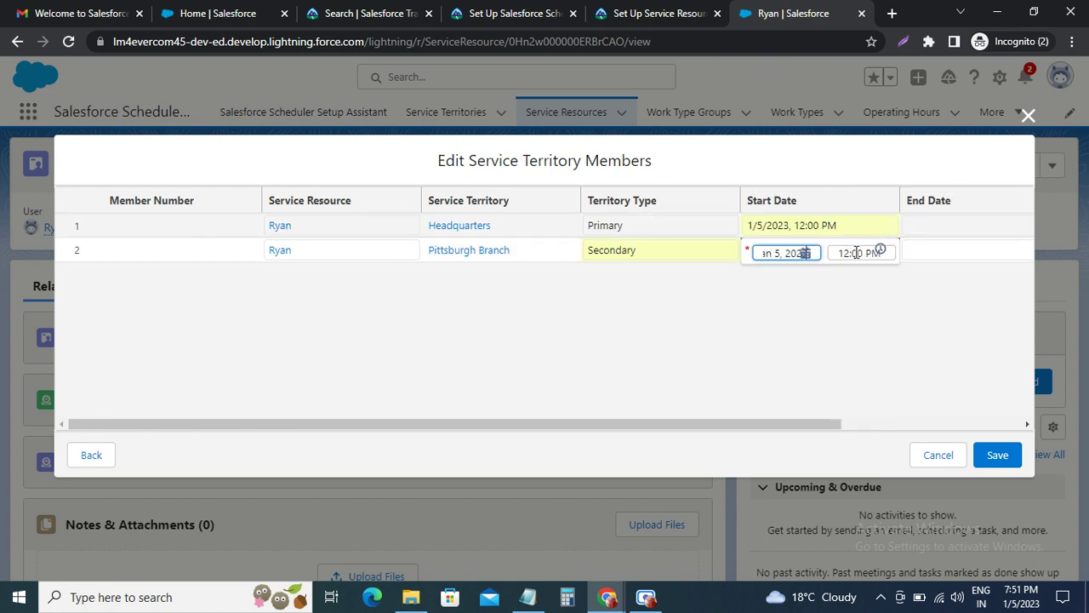
pyautogui.click(805, 338)
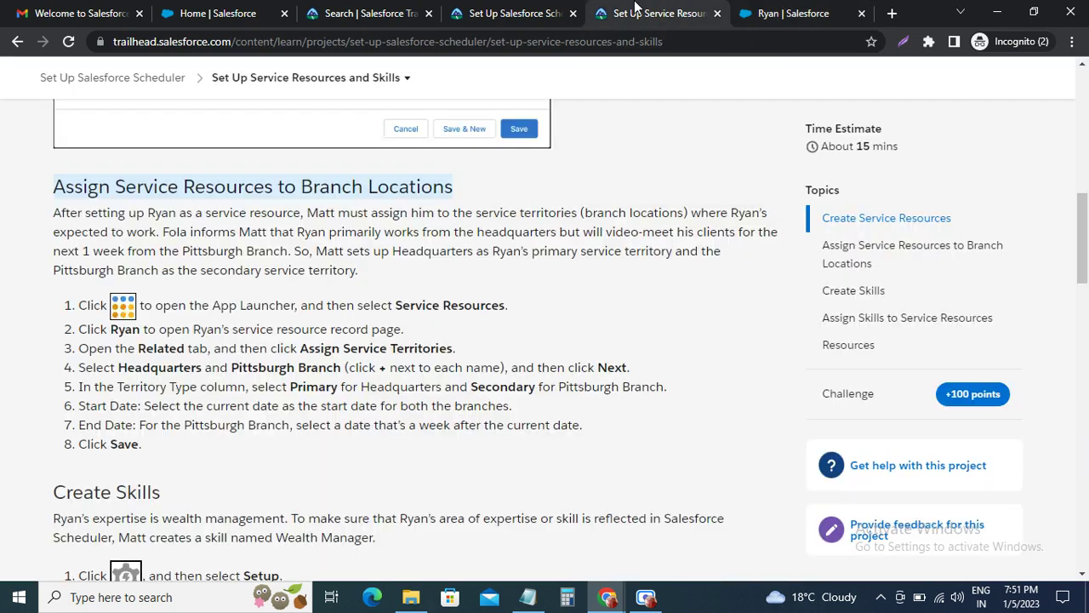
# Step: Check the end date instruction in Trailhead, set the Pittsburgh Branch end date to 1/12/2023, 12:00 PM and save the territory members
pyautogui.click(640, 14)
pyautogui.click(789, 15)
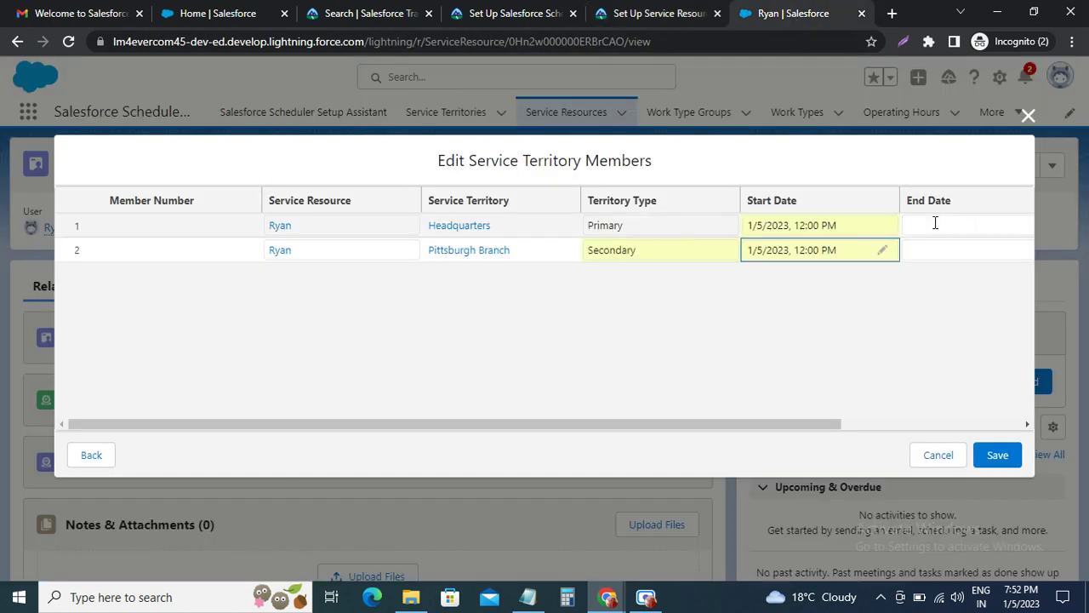
pyautogui.click(645, 13)
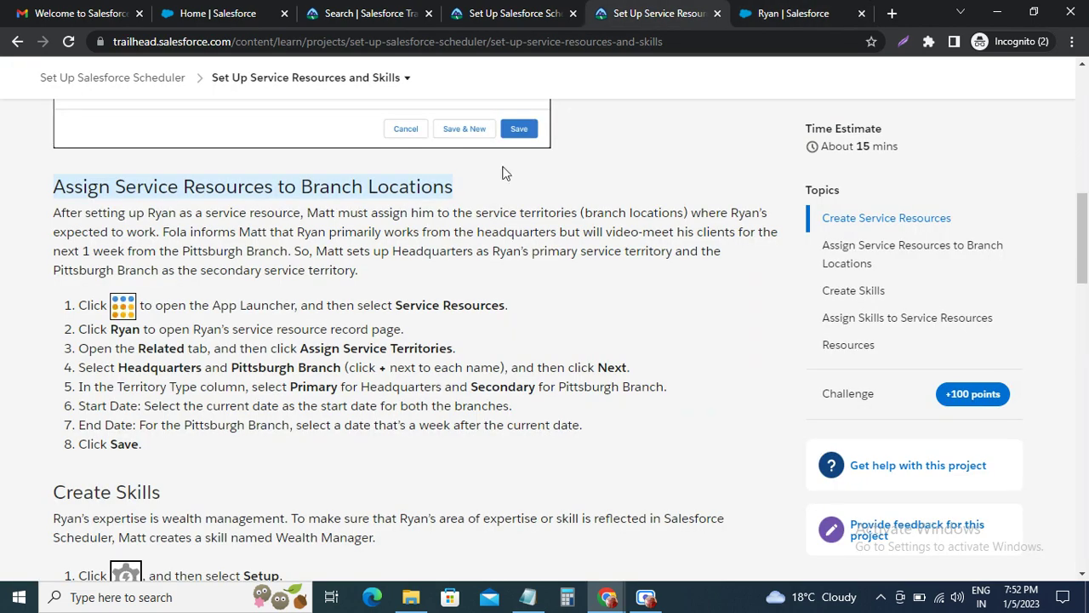
pyautogui.click(800, 16)
pyautogui.click(936, 248)
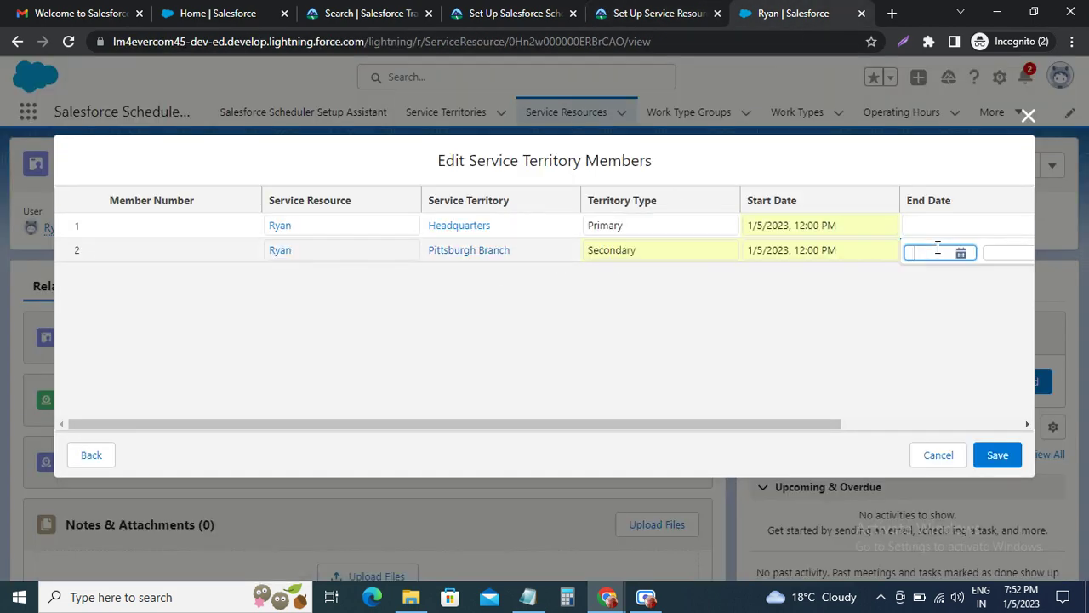
pyautogui.click(961, 253)
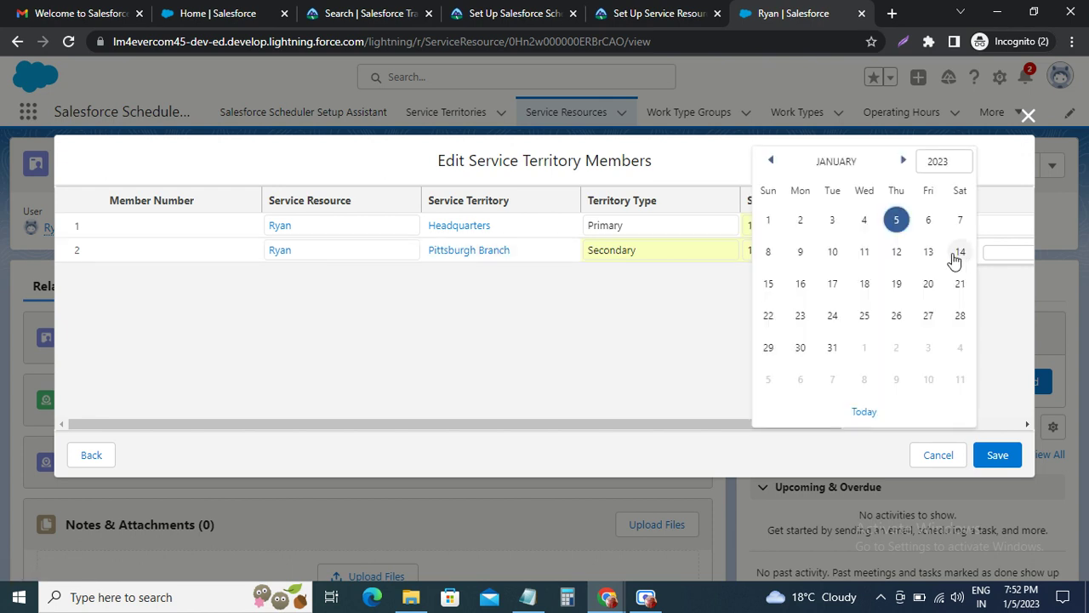
pyautogui.click(897, 254)
pyautogui.click(944, 361)
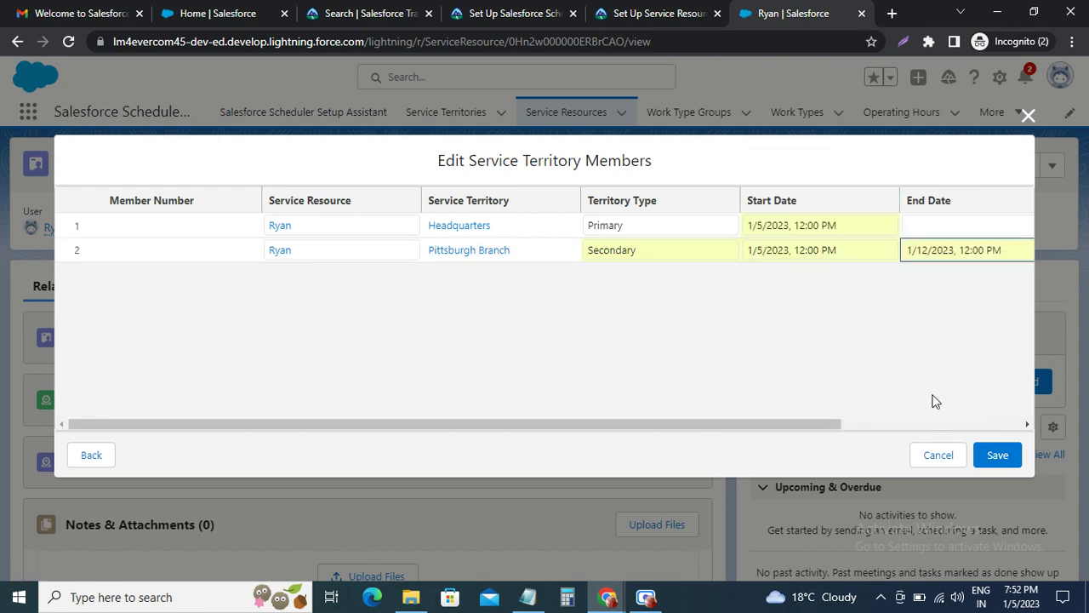
pyautogui.click(993, 455)
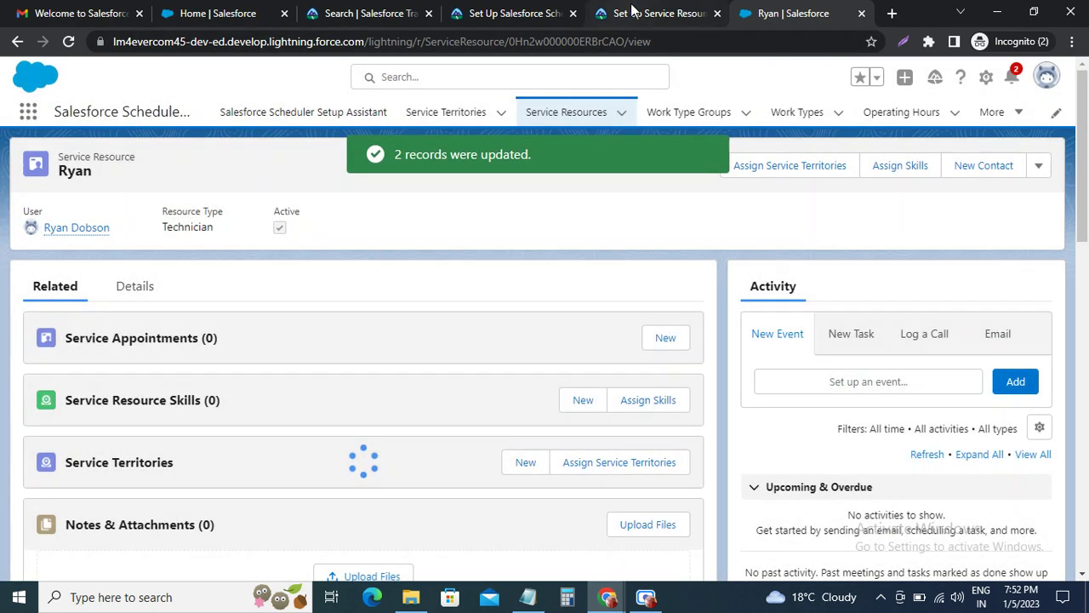
# Step: Consult the Create Skills section in Trailhead for the Setup search term, and open Salesforce Setup from the service resource record
pyautogui.click(634, 8)
pyautogui.scroll(-3, 160, 320)
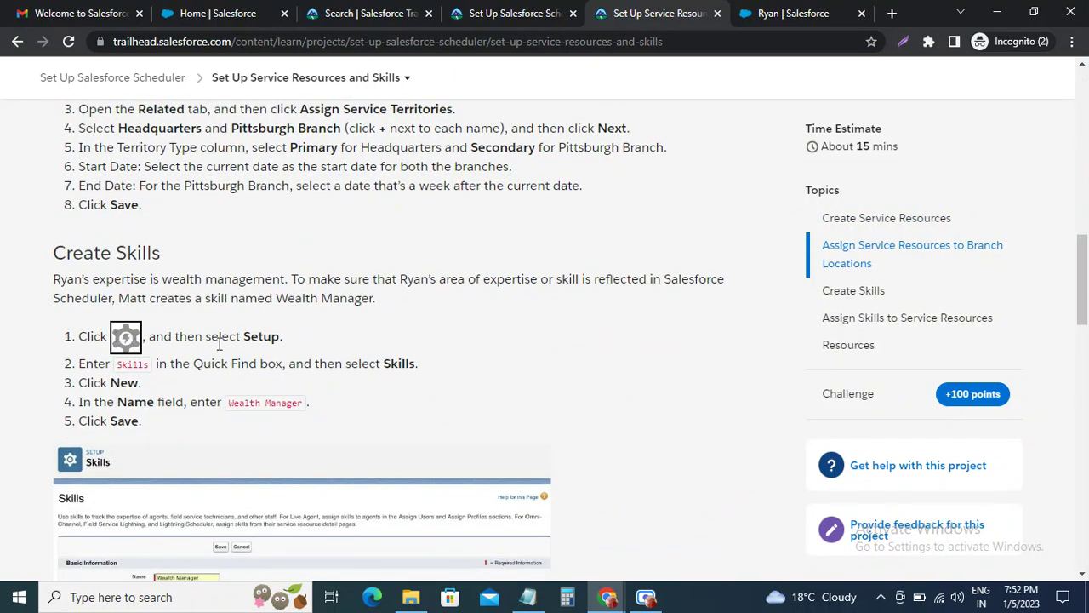
pyautogui.doubleClick(133, 366)
pyautogui.click(776, 14)
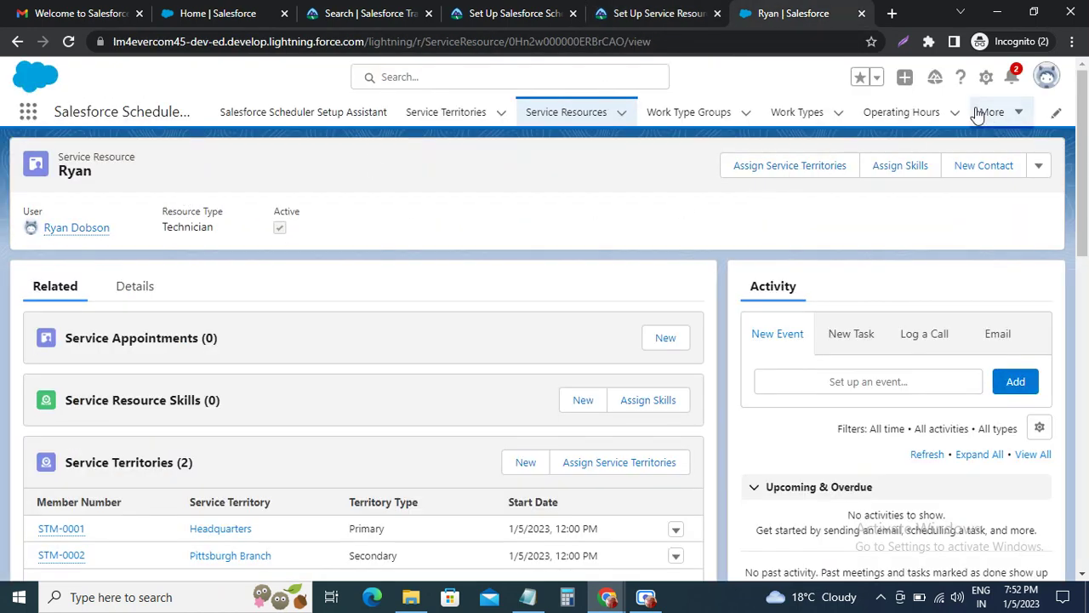
pyautogui.click(986, 76)
pyautogui.click(921, 124)
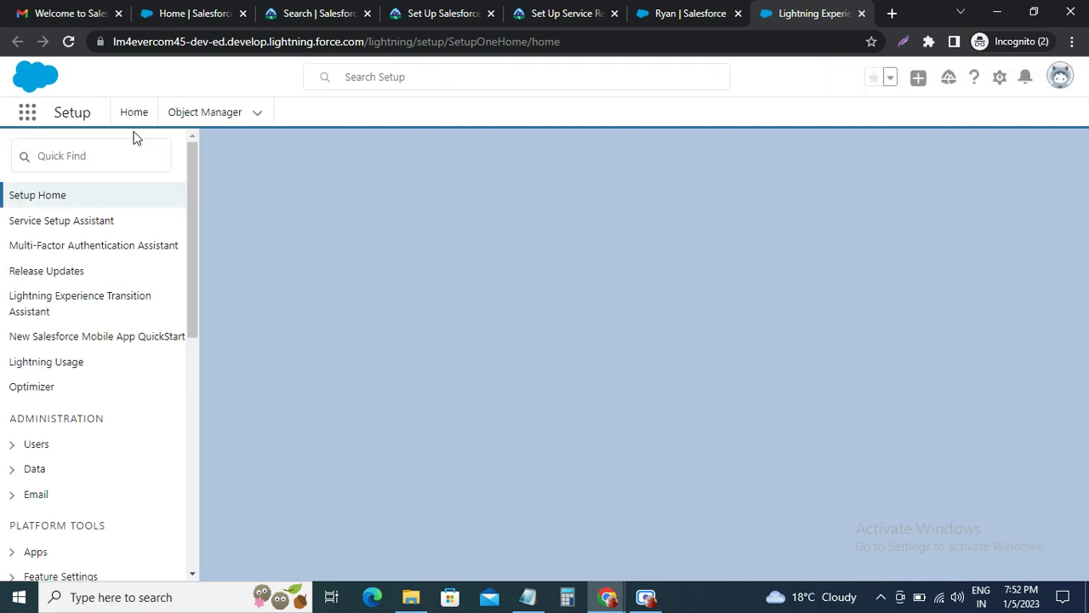
# Step: Search Setup for Skills and open the Skills page under Salesforce Scheduler
pyautogui.click(74, 162)
pyautogui.write('Skills')
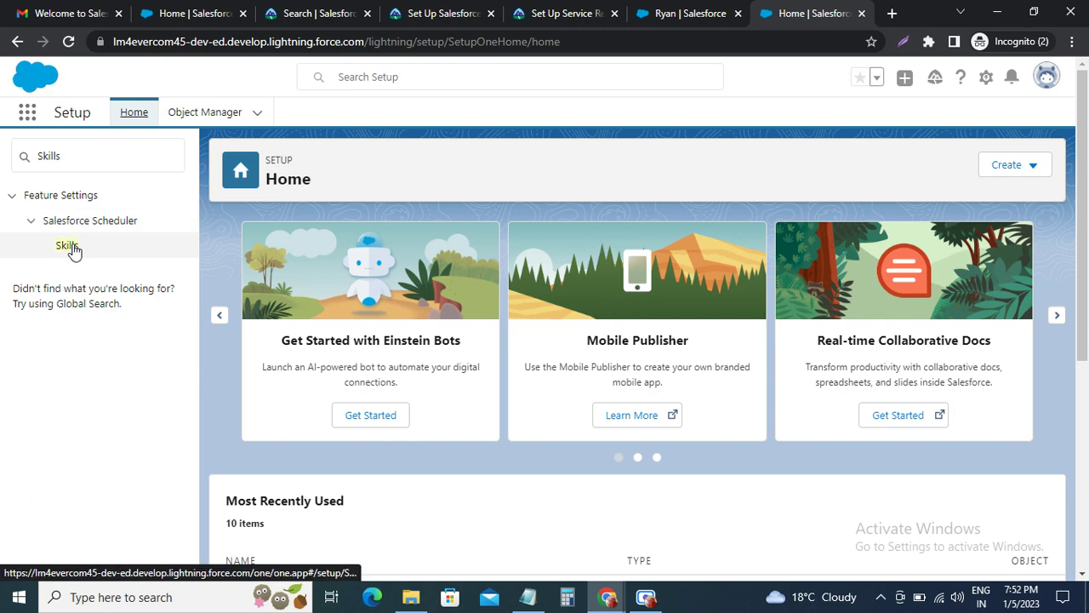
pyautogui.click(68, 246)
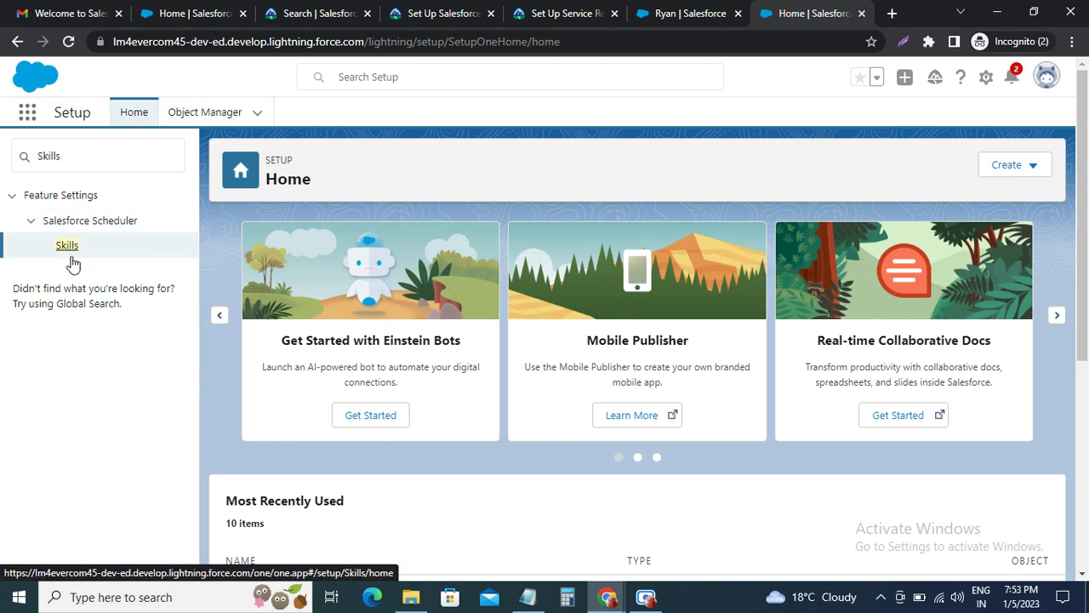
pyautogui.click(70, 248)
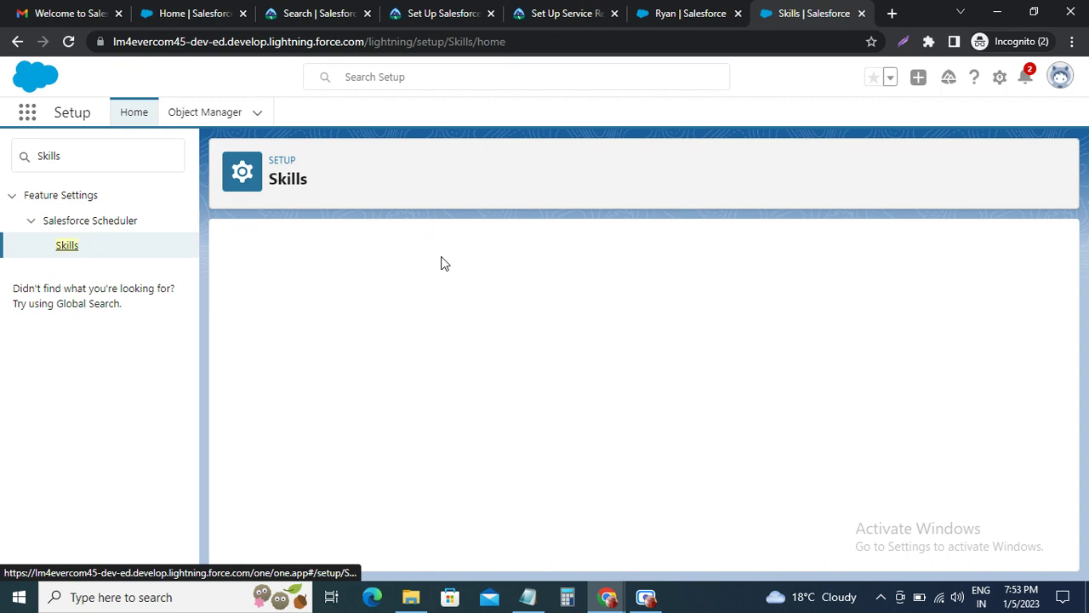
# Step: Take the skill name from the Trailhead instructions, then create and save a new skill named Wealth Manager in Salesforce Setup
pyautogui.click(587, 12)
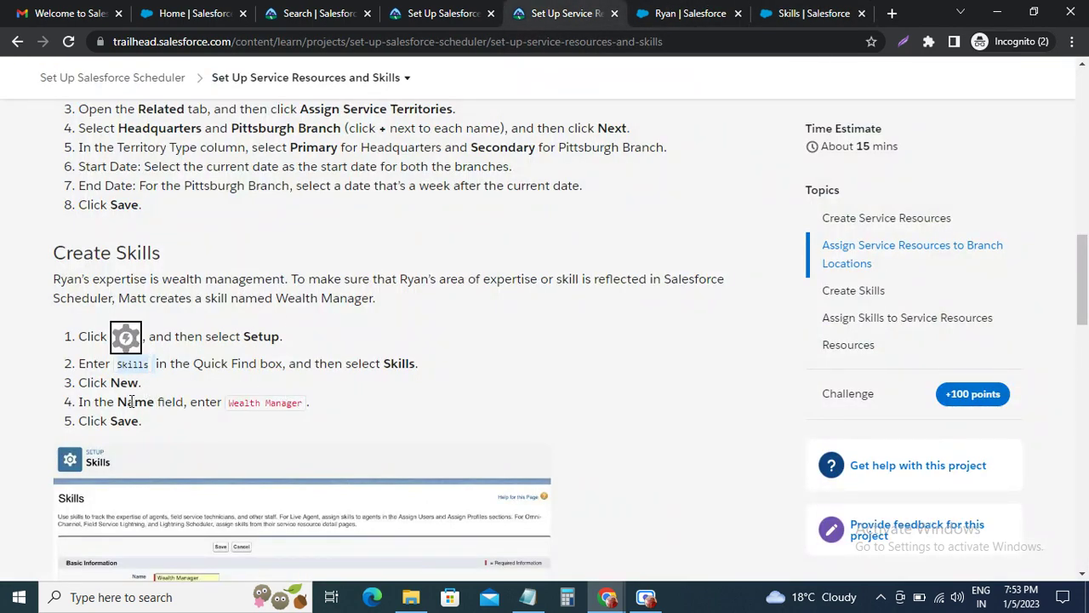
pyautogui.click(230, 402)
pyautogui.moveTo(230, 402); pyautogui.dragTo(305, 402)
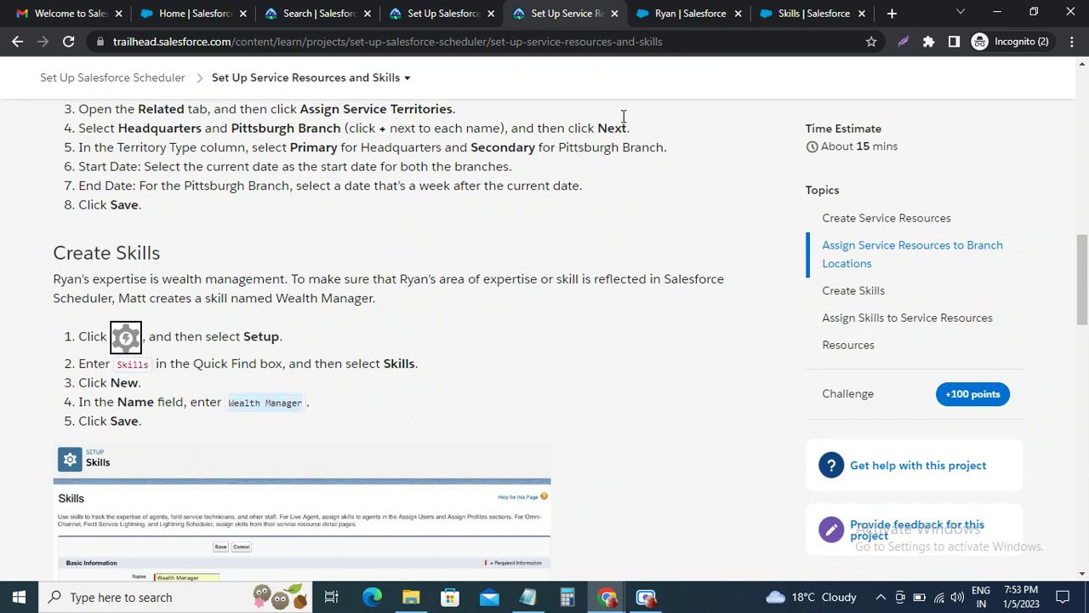
pyautogui.click(812, 12)
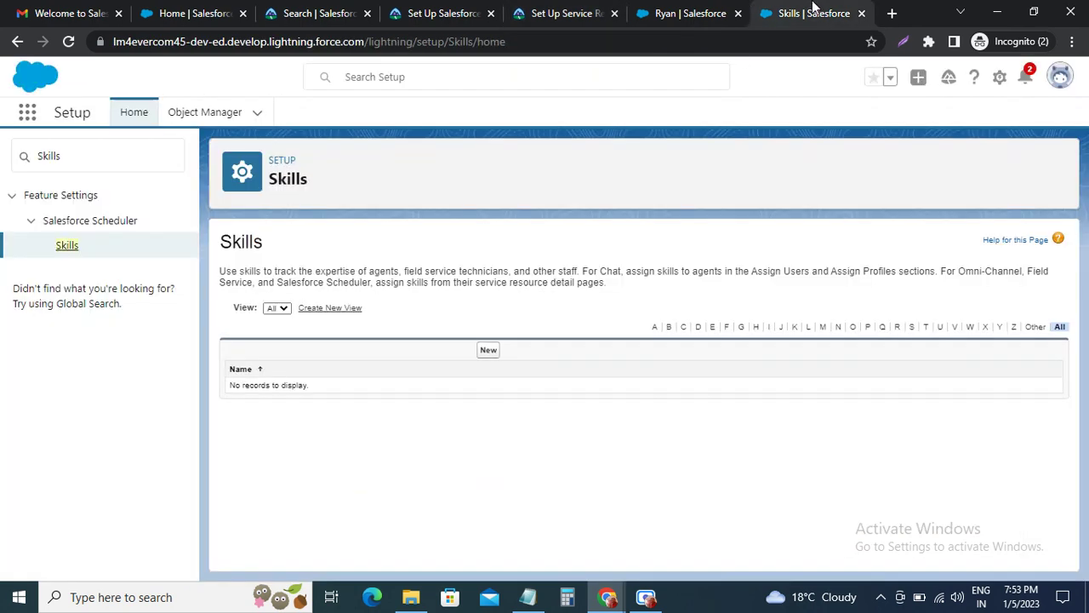
pyautogui.click(481, 353)
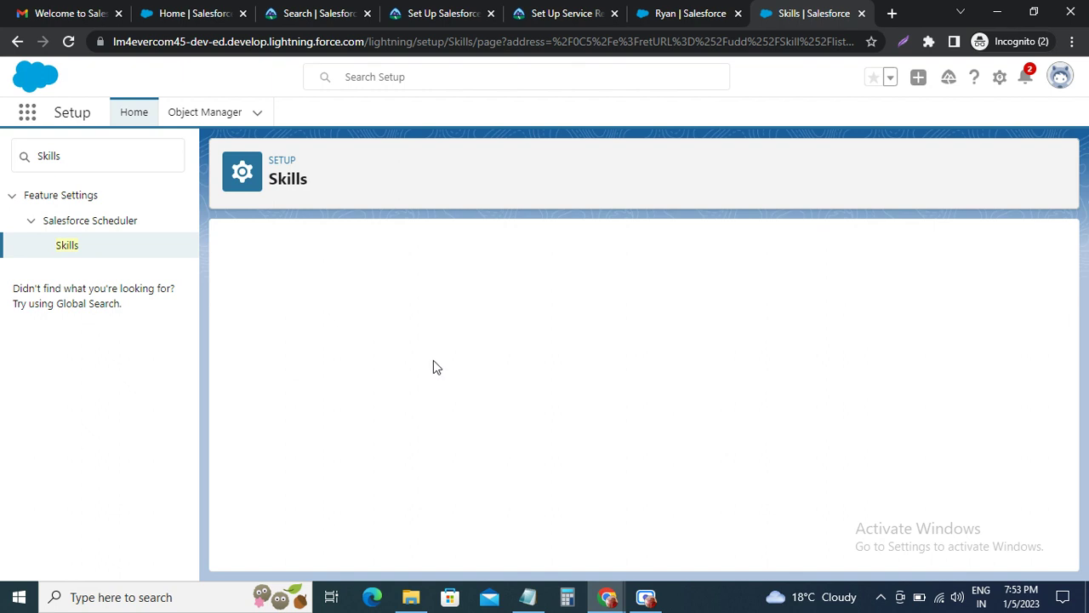
pyautogui.write('Wealth Manager')
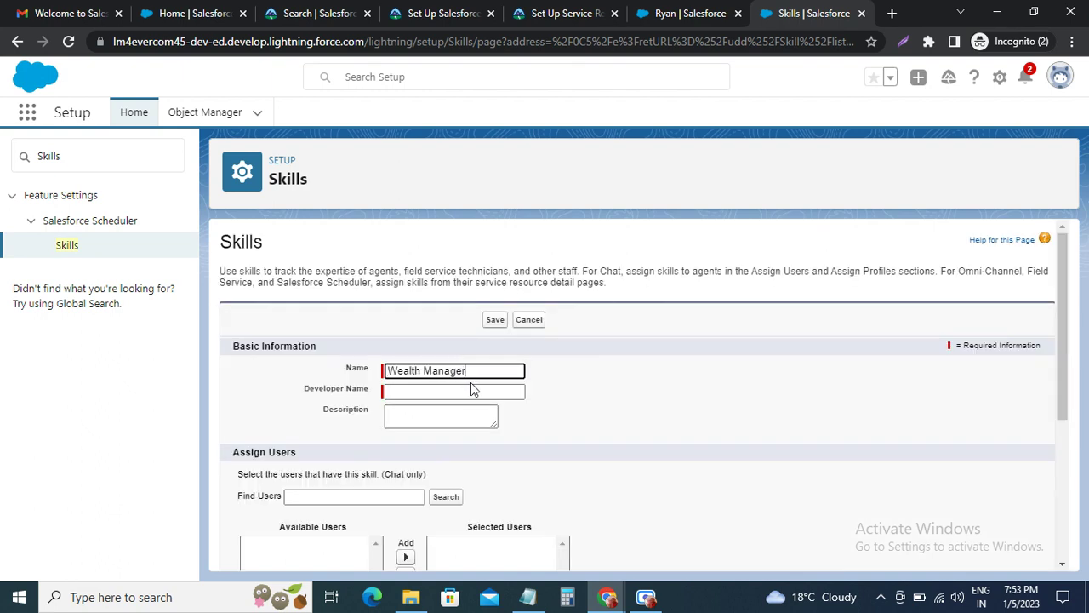
pyautogui.click(496, 321)
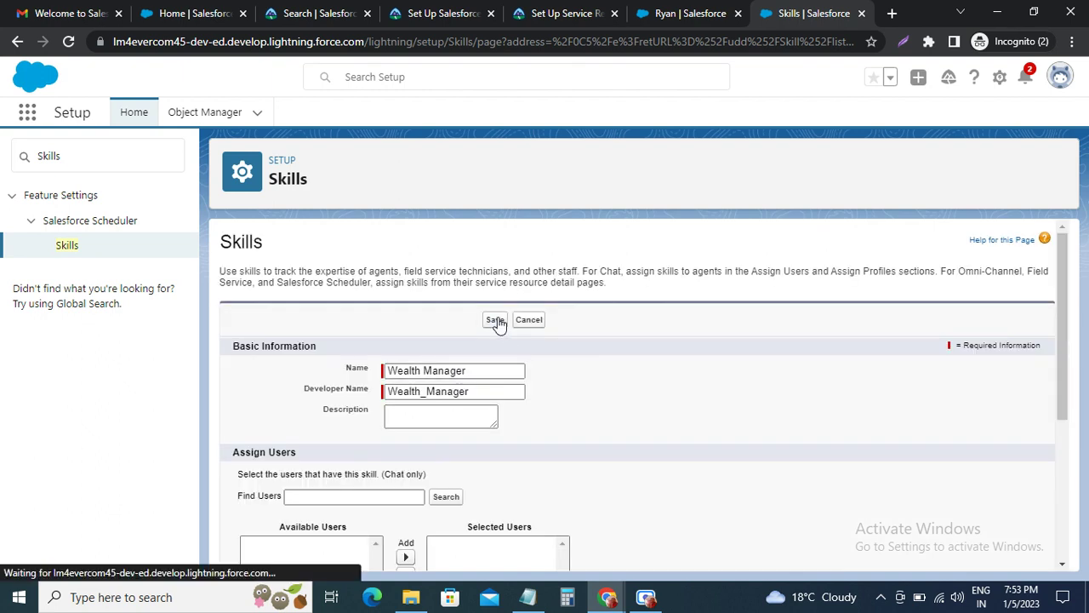
# Step: Review the Assign Skills to Service Resources section in Trailhead and select the text Service Resources in its first instruction
pyautogui.click(687, 14)
pyautogui.click(562, 14)
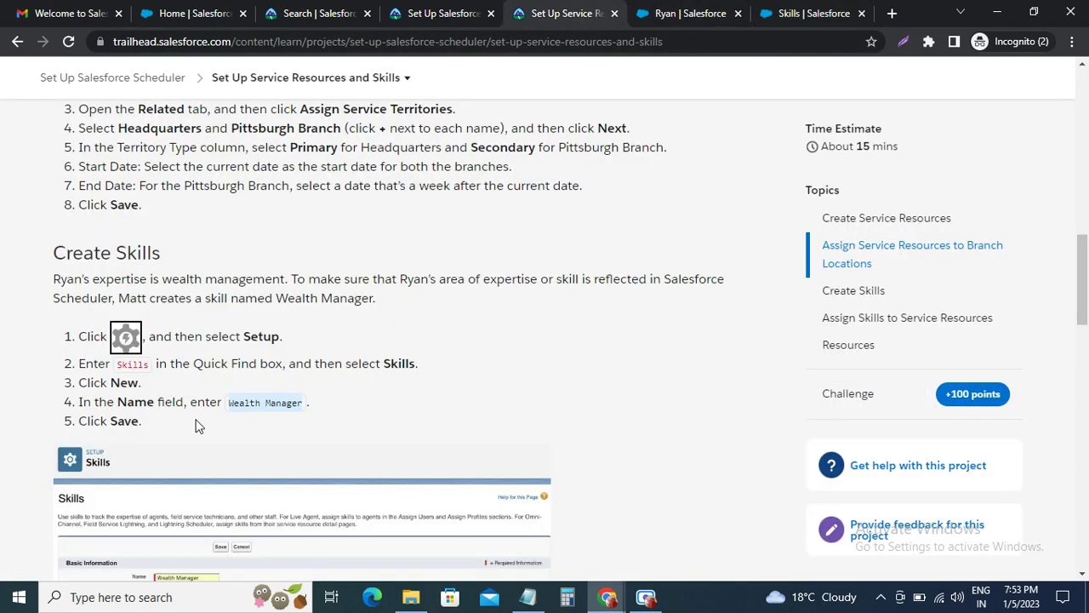
pyautogui.scroll(-4, 170, 422)
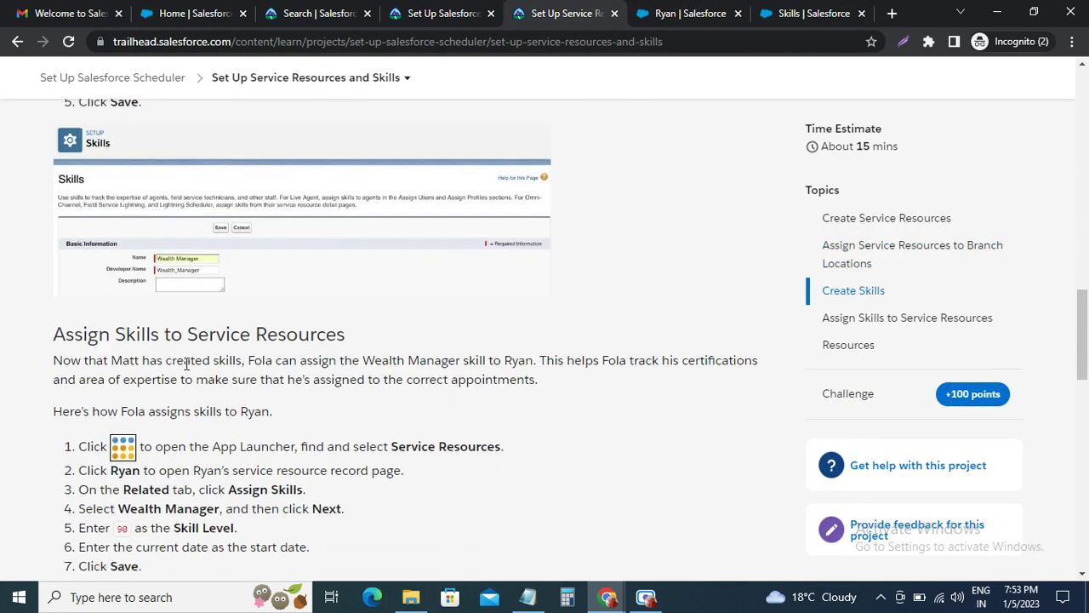
pyautogui.scroll(-1, 229, 343)
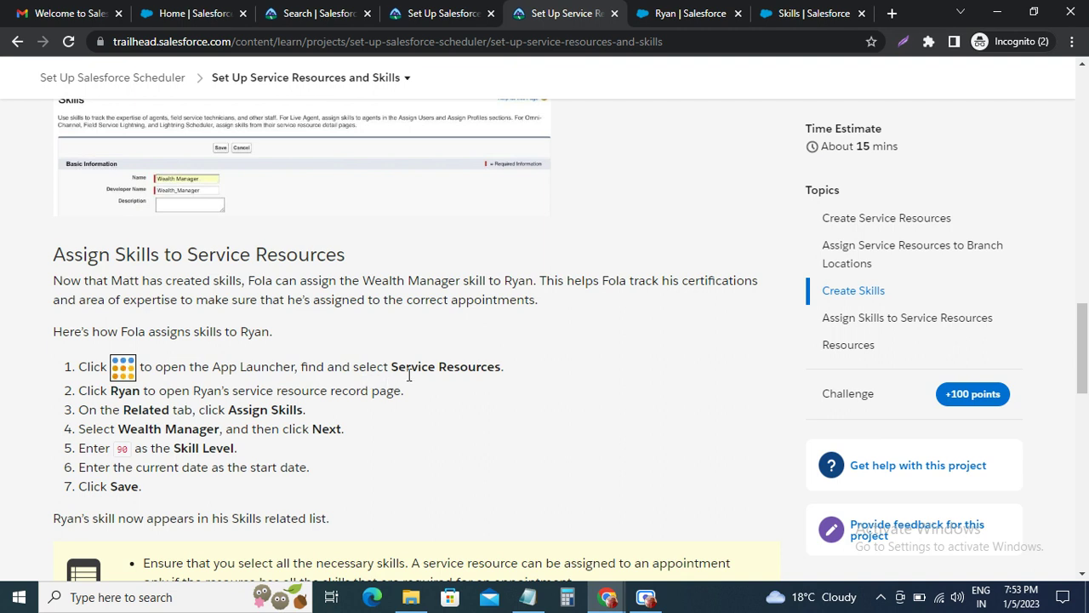
pyautogui.moveTo(393, 364); pyautogui.dragTo(506, 368)
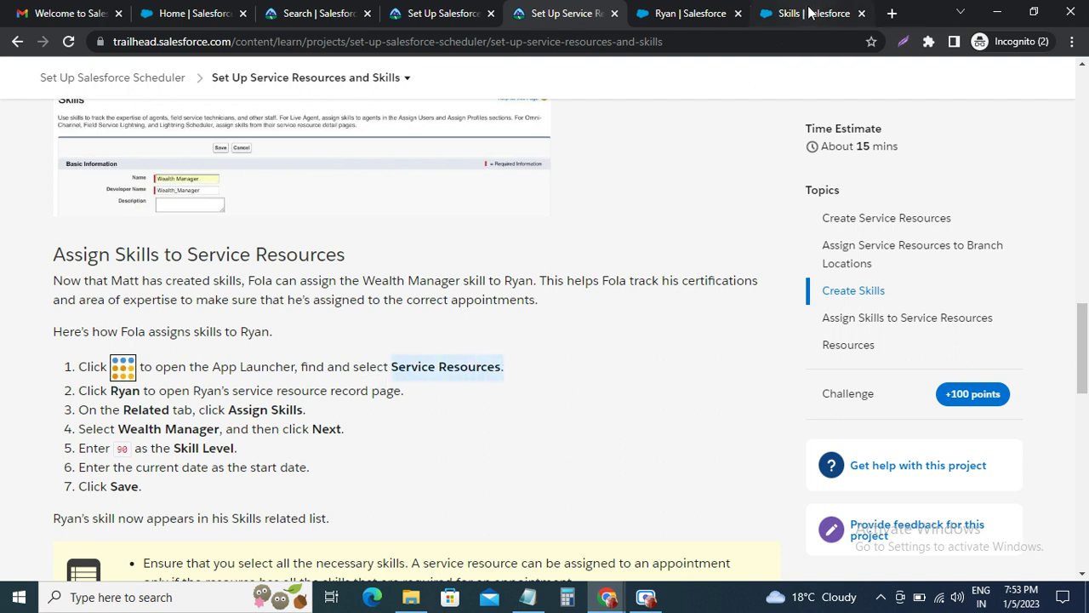
# Step: Return to Salesforce, open the Service Resources list and open the technician's service resource record, checking the Trailhead instructions along the way
pyautogui.click(808, 12)
pyautogui.click(685, 13)
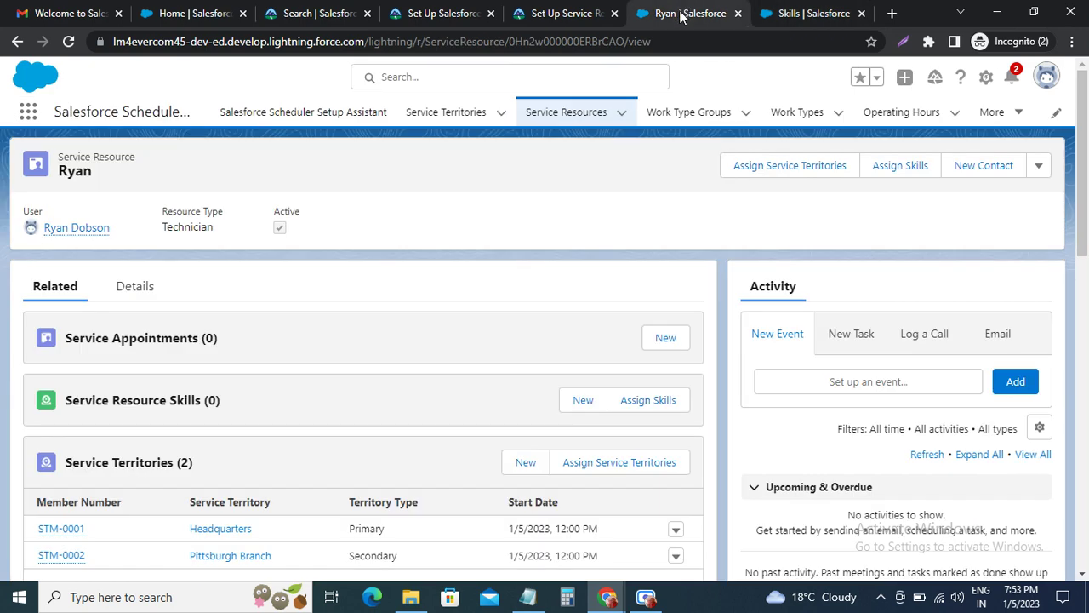
pyautogui.click(554, 119)
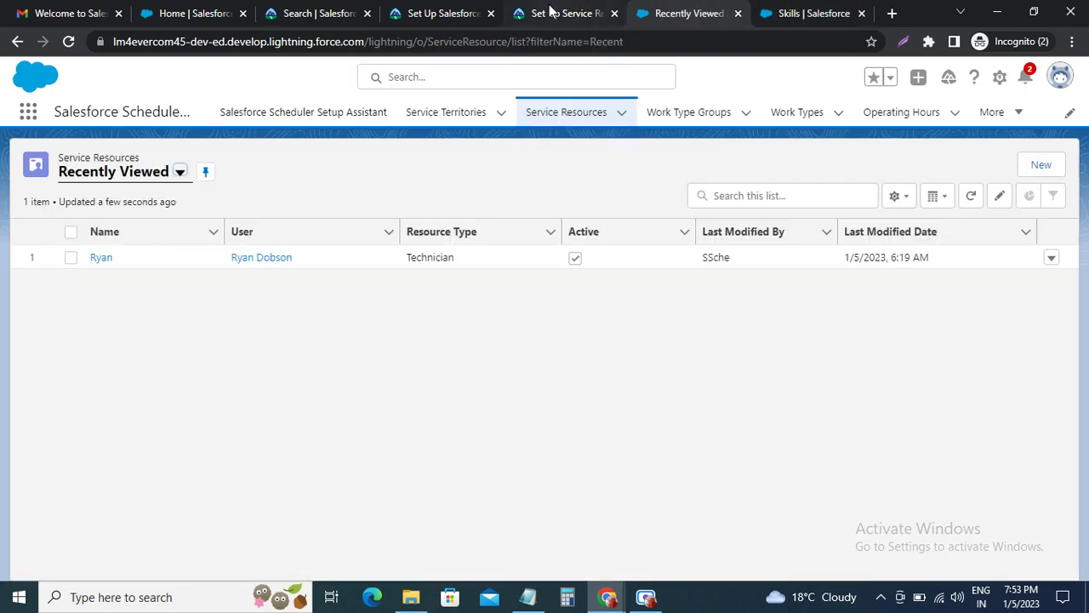
pyautogui.click(551, 12)
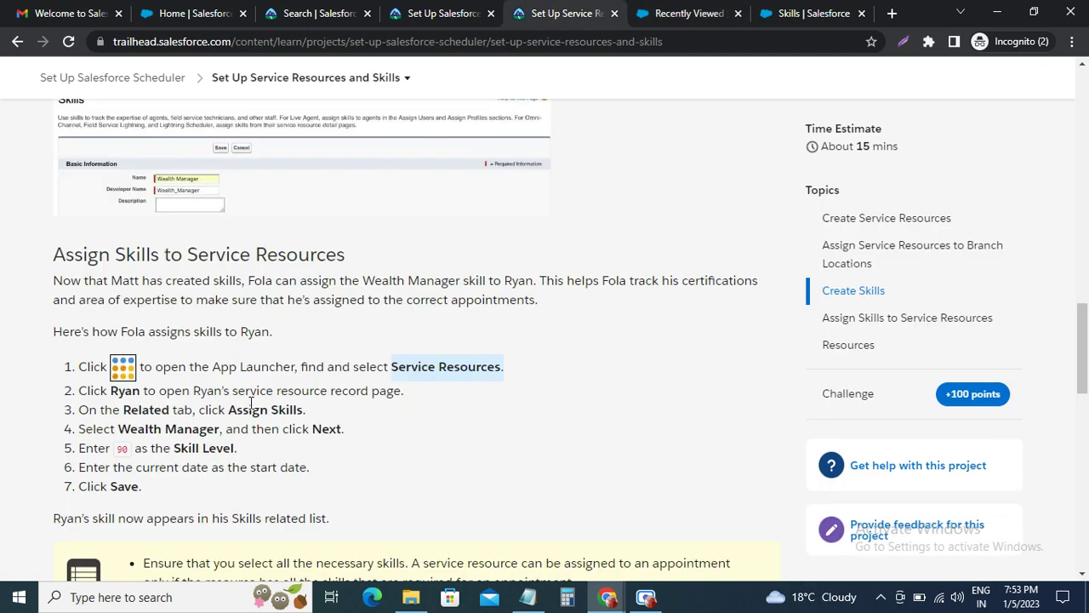
pyautogui.click(706, 13)
pyautogui.click(100, 260)
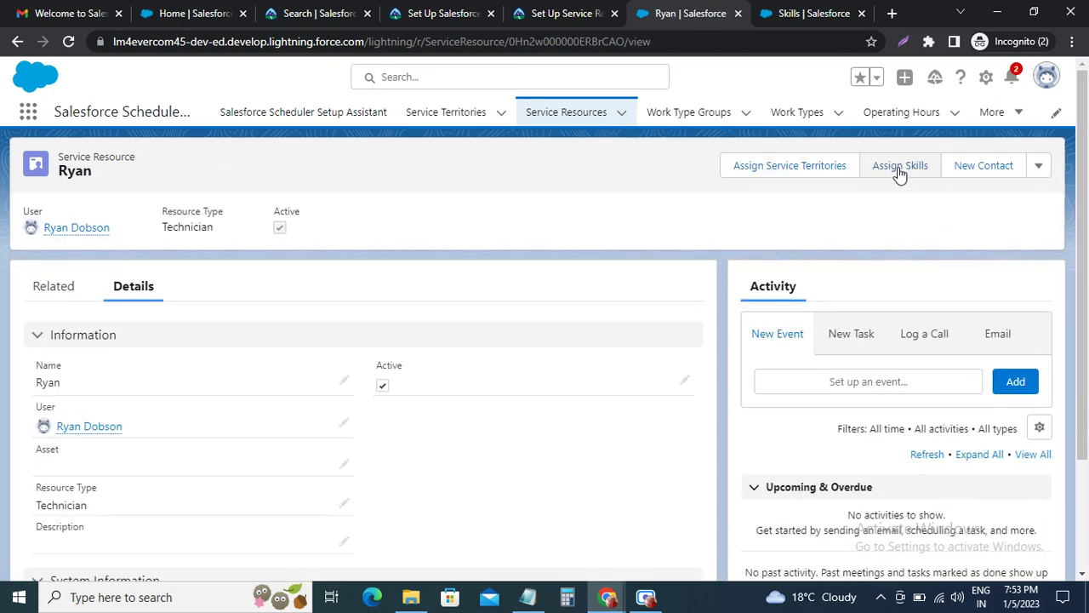
# Step: Start assigning skills to the service resource, select Wealth Manager as instructed in Trailhead, and proceed to the skill details
pyautogui.click(900, 167)
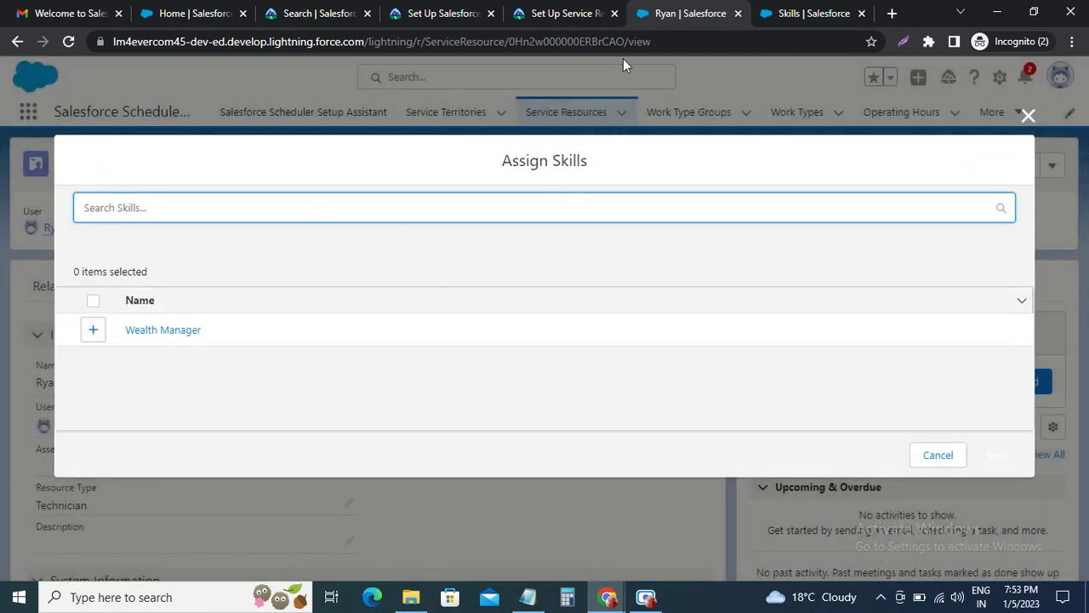
pyautogui.click(562, 15)
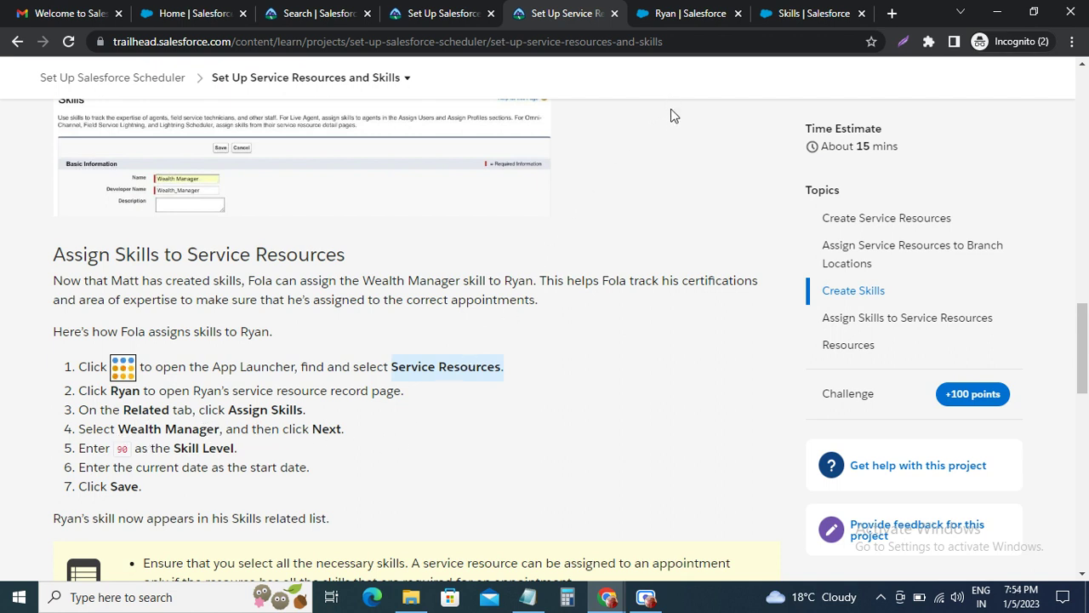
pyautogui.click(699, 14)
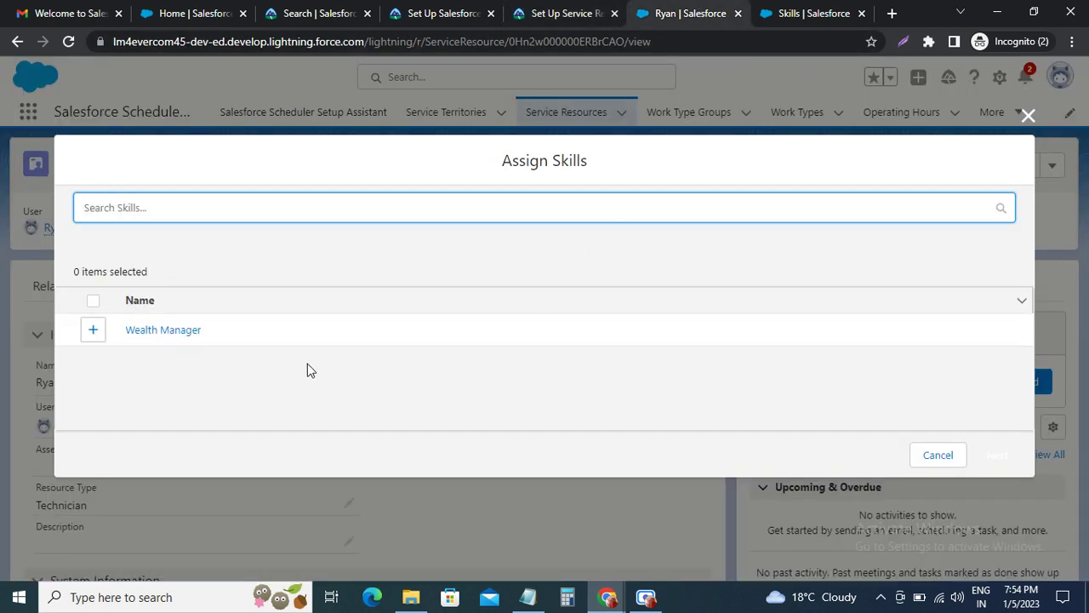
pyautogui.click(93, 331)
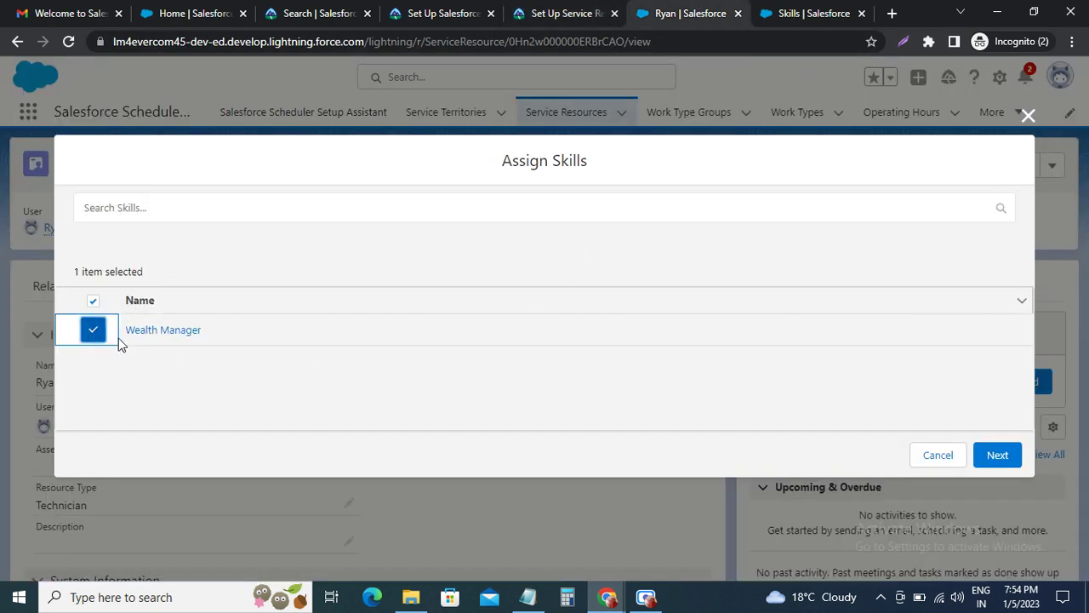
pyautogui.click(997, 455)
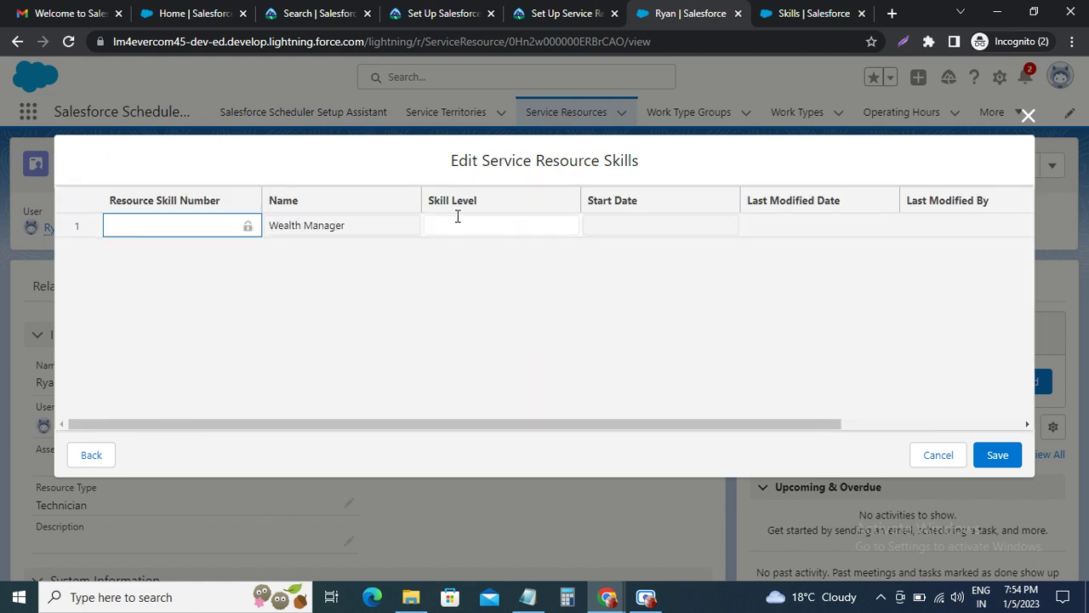
# Step: Set the Wealth Manager skill level to 90 for the service resource
pyautogui.click(461, 220)
pyautogui.write('90')
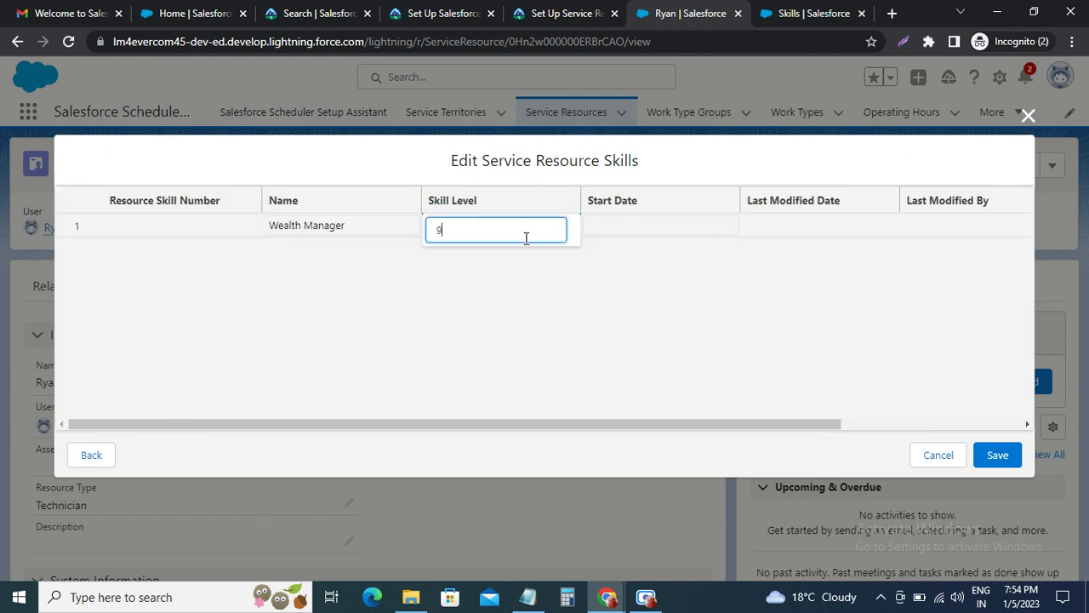
pyautogui.click(524, 309)
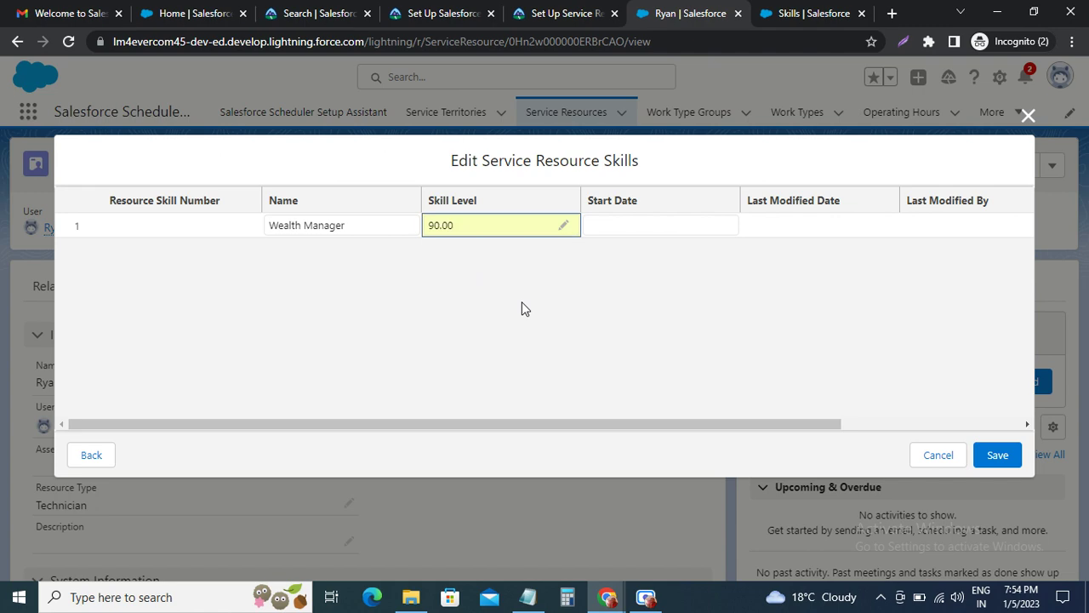
# Step: Check the start date instruction in Trailhead, set the skill's start date to 1/5/2023, and save the skill assignment
pyautogui.click(587, 13)
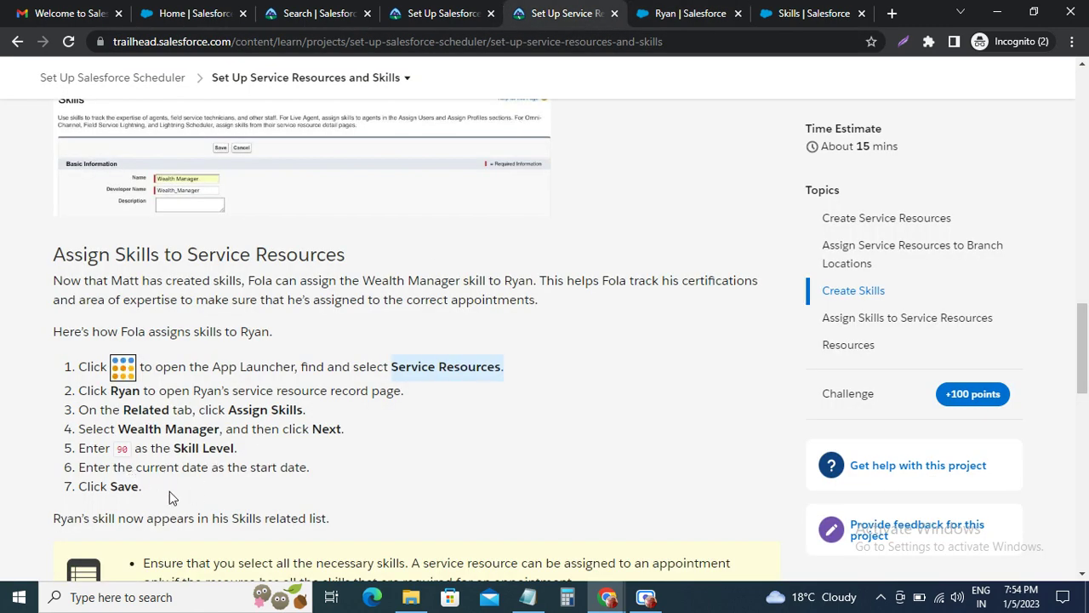
pyautogui.click(706, 13)
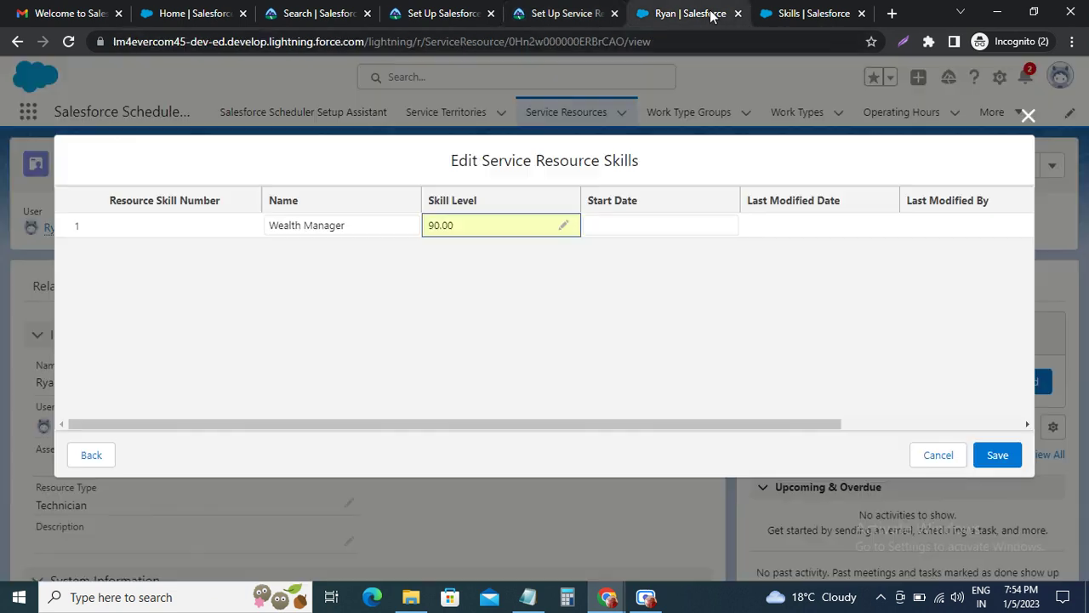
pyautogui.doubleClick(651, 223)
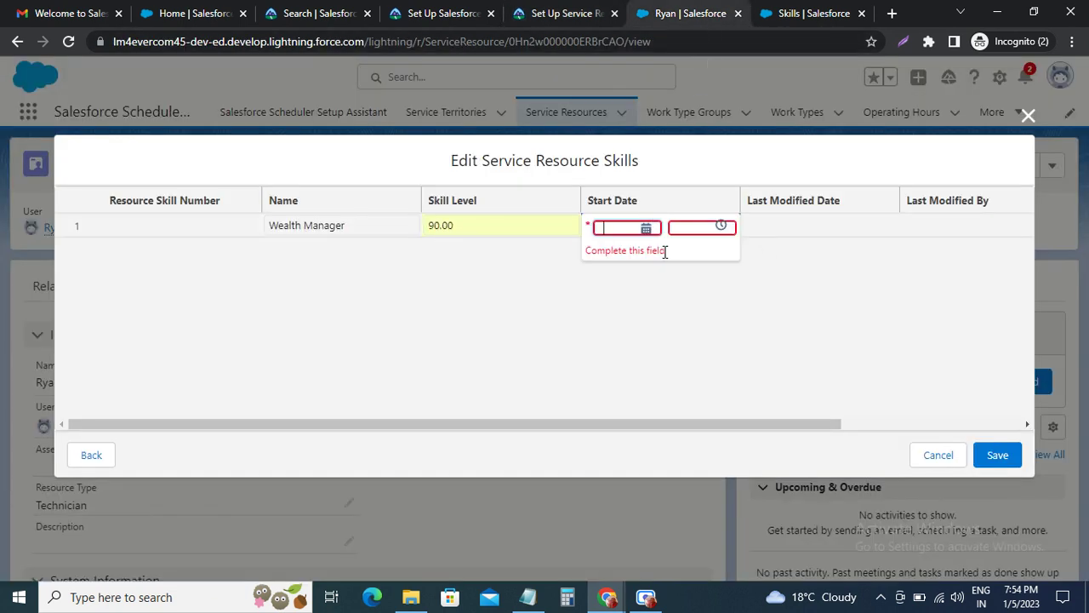
pyautogui.click(646, 229)
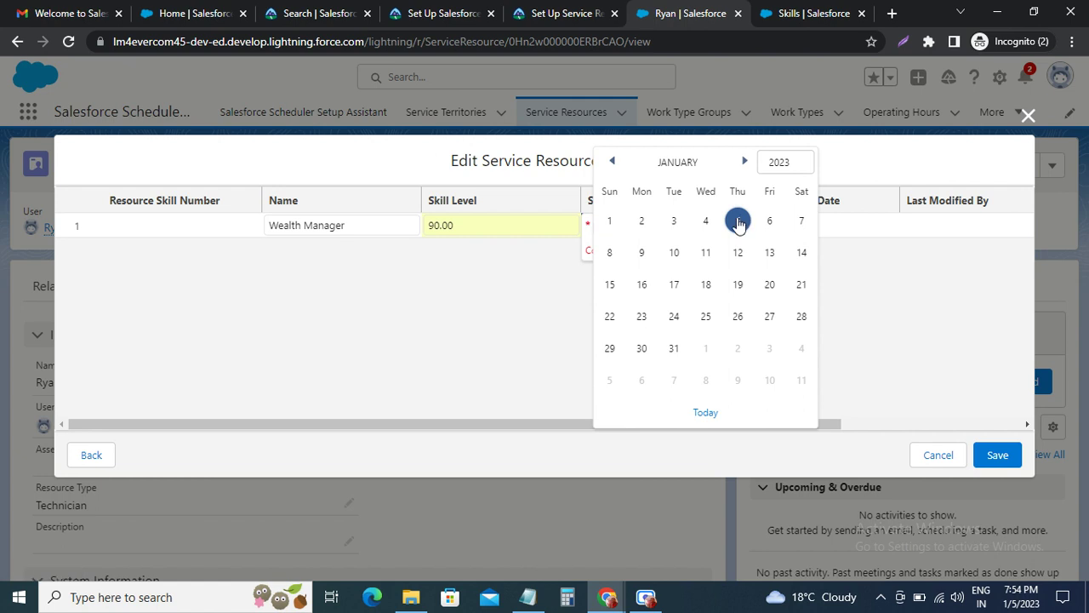
pyautogui.click(738, 221)
pyautogui.click(772, 343)
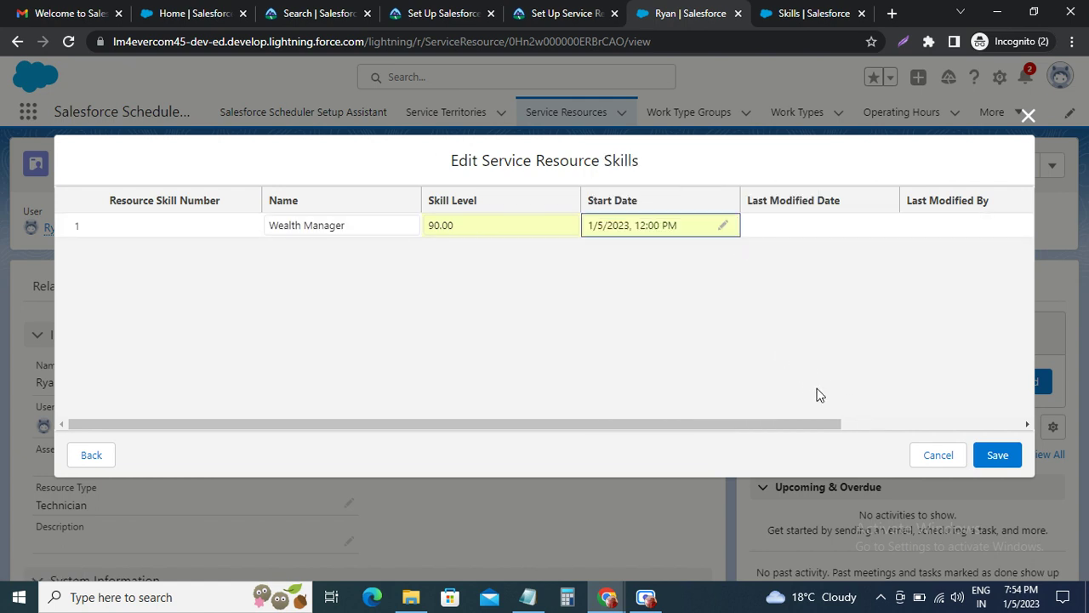
pyautogui.click(995, 455)
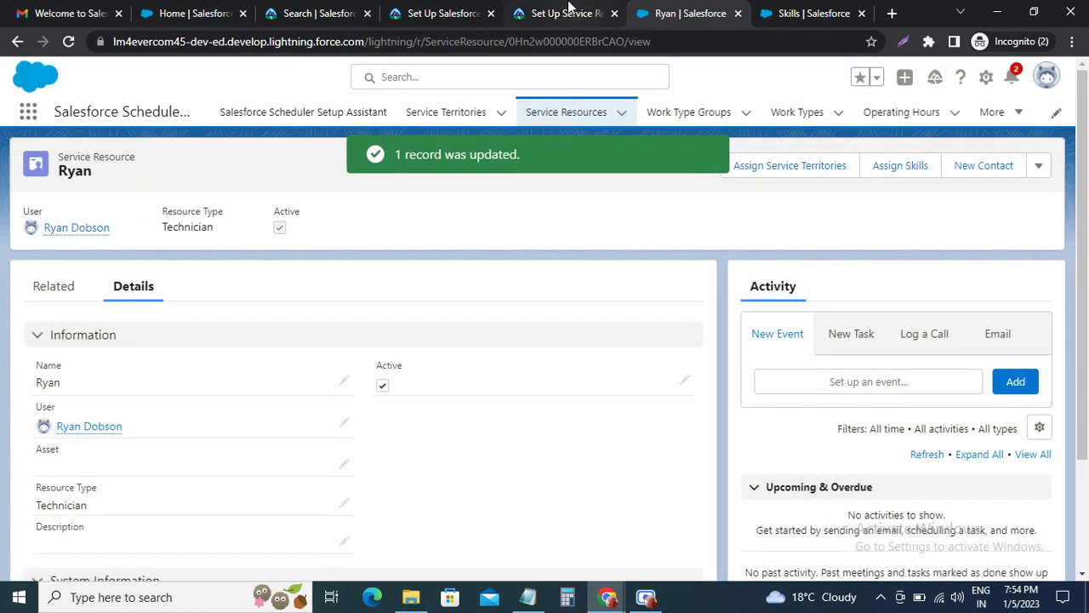
# Step: Go to the Verify Step section of the Trailhead unit and submit the step for verification
pyautogui.click(575, 15)
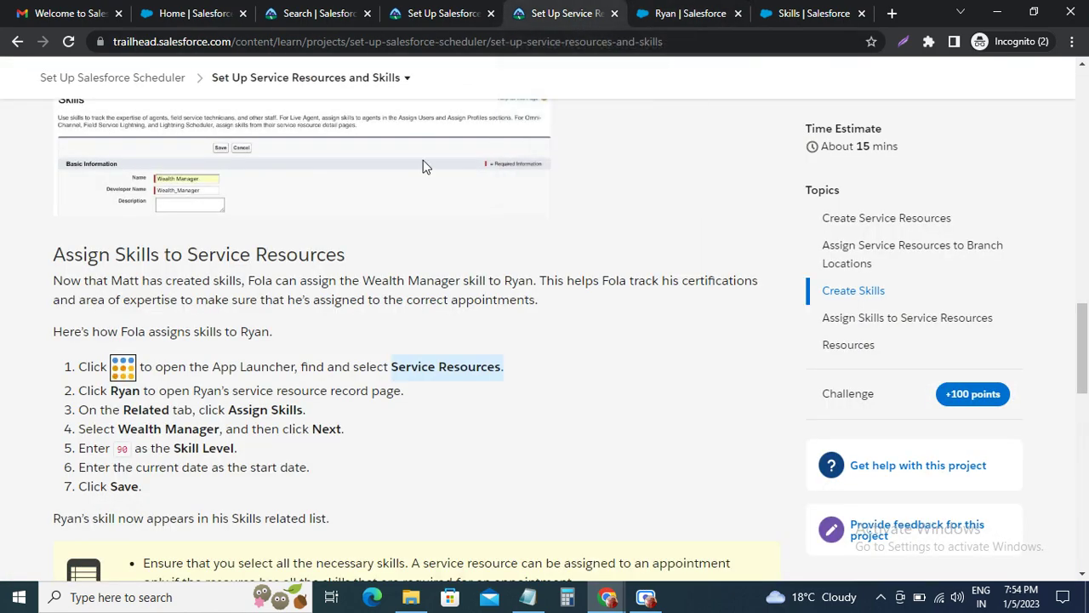
pyautogui.scroll(-6, 196, 373)
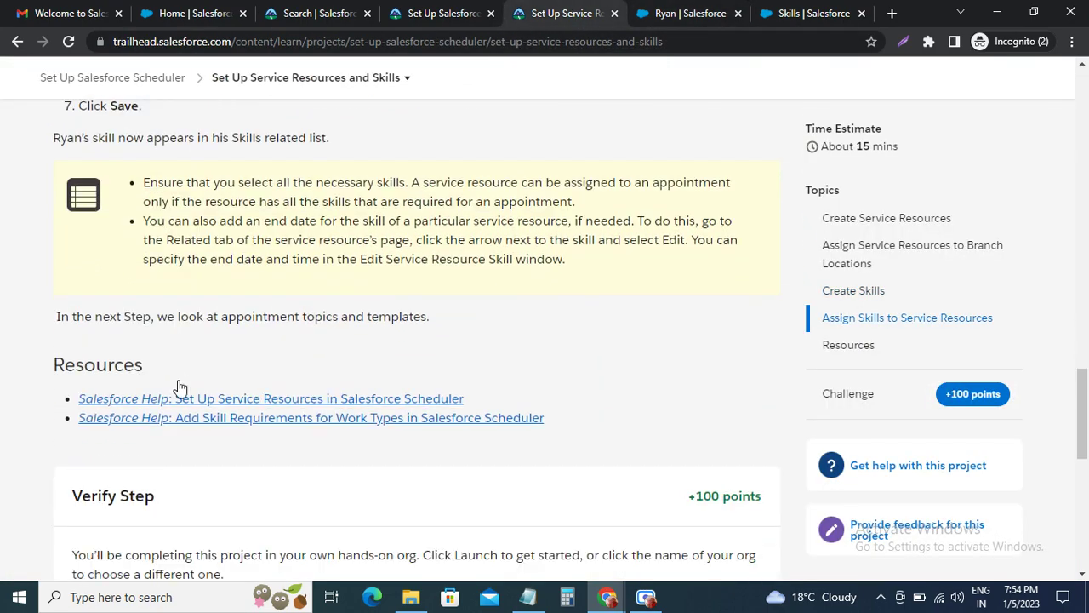
pyautogui.scroll(-2, 160, 388)
pyautogui.click(151, 433)
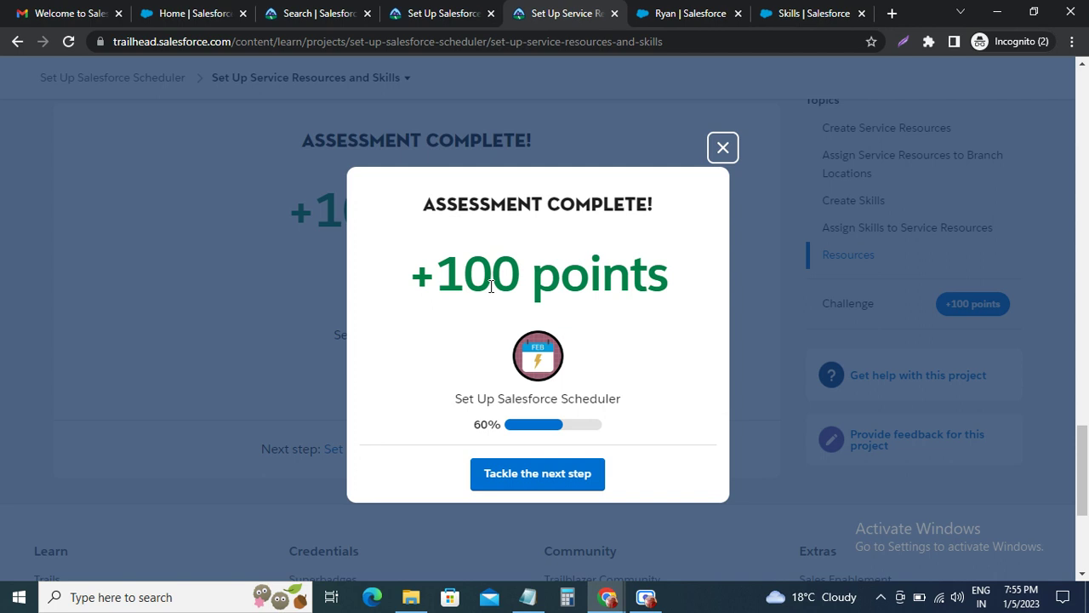
pyautogui.scroll(10, 906, 203)
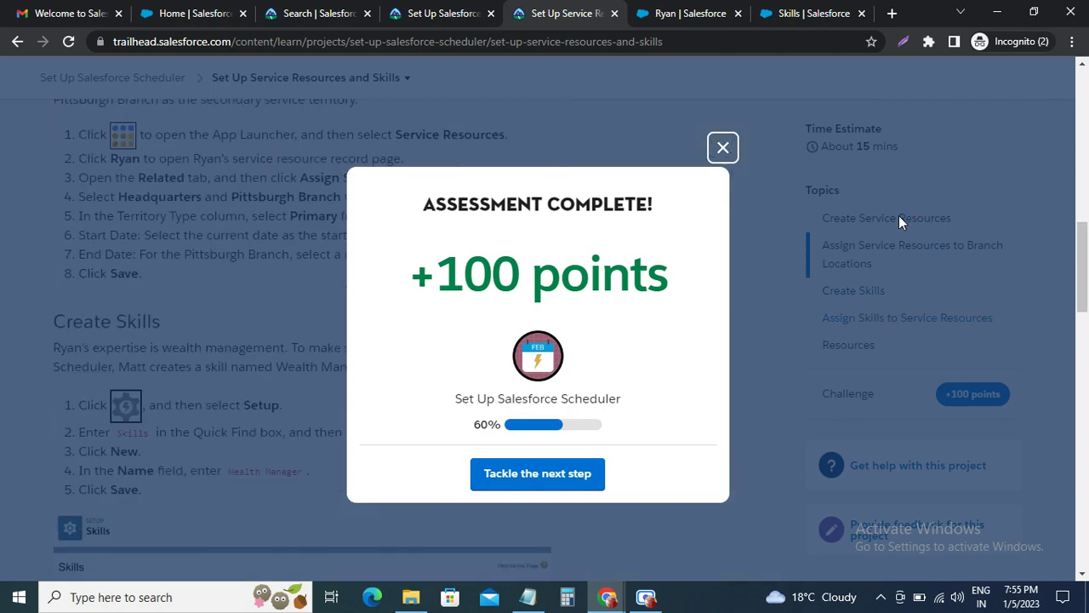
pyautogui.scroll(10, 899, 215)
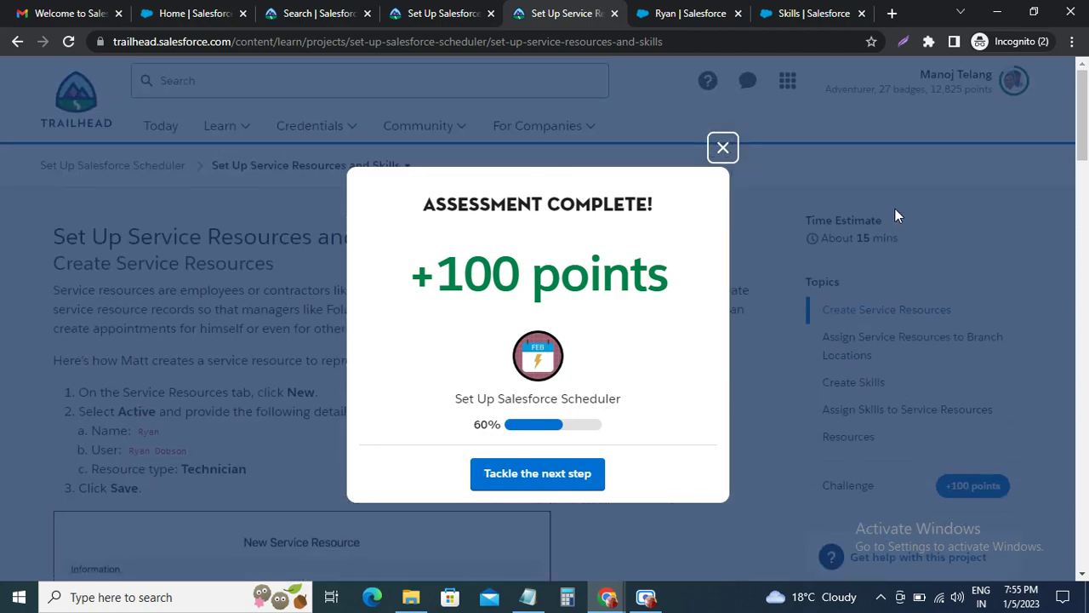
pyautogui.scroll(-10, 885, 217)
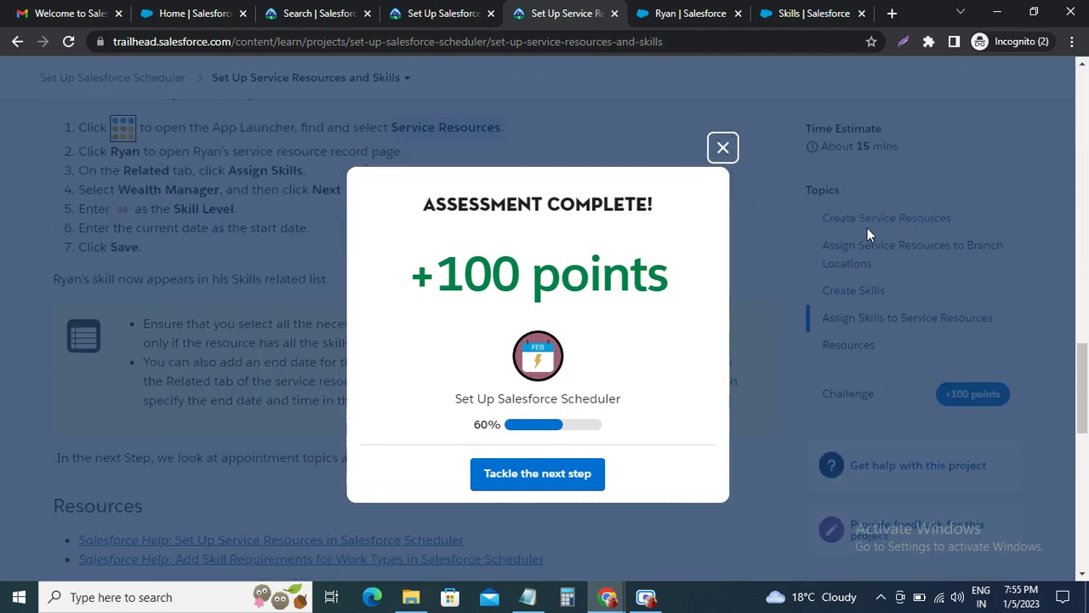
pyautogui.scroll(-10, 867, 227)
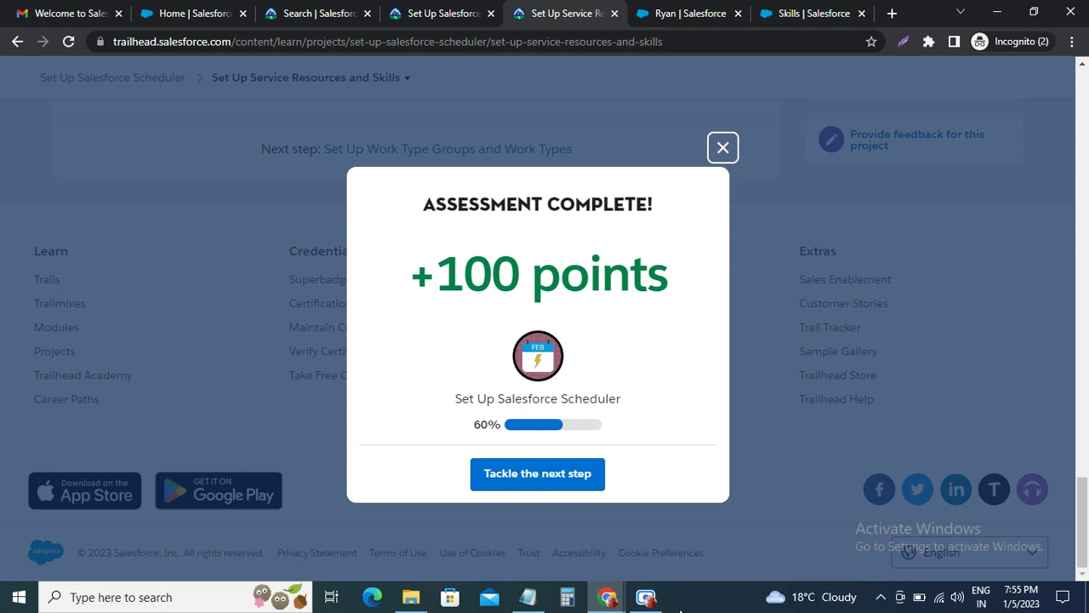
pyautogui.click(644, 597)
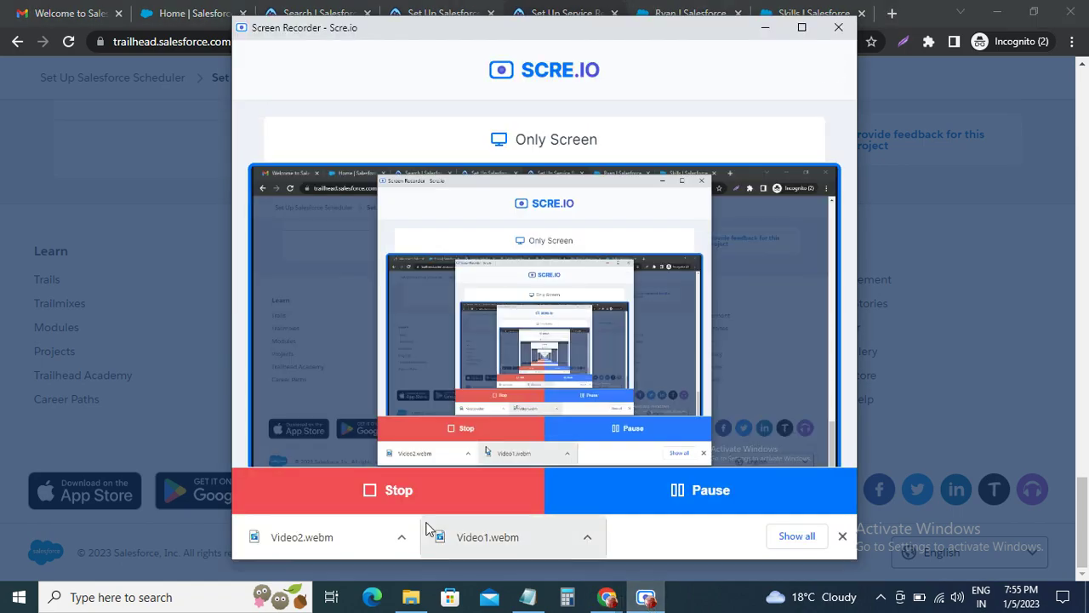